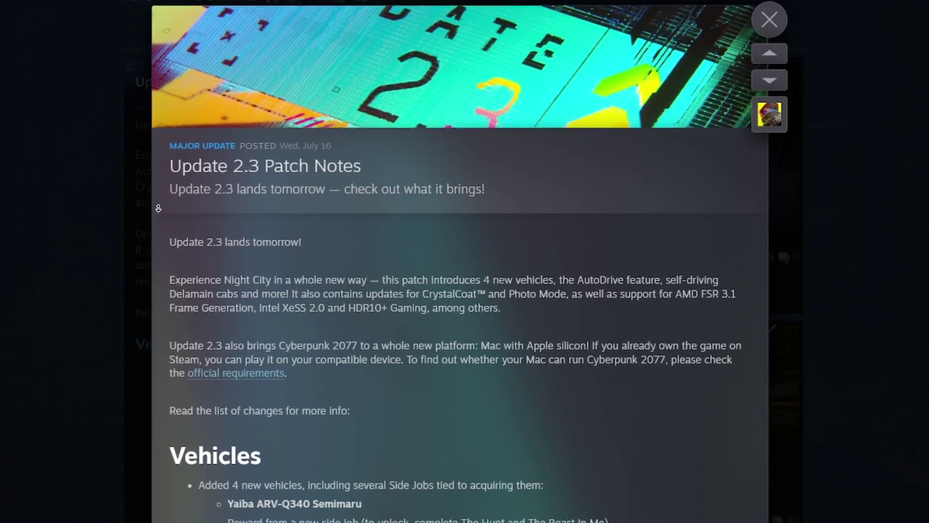
# Scroll through the Update 2.3 patch notes, then bring up the Cyberpunk 2077 entry's options
pyautogui.scroll(-3, 158, 208)
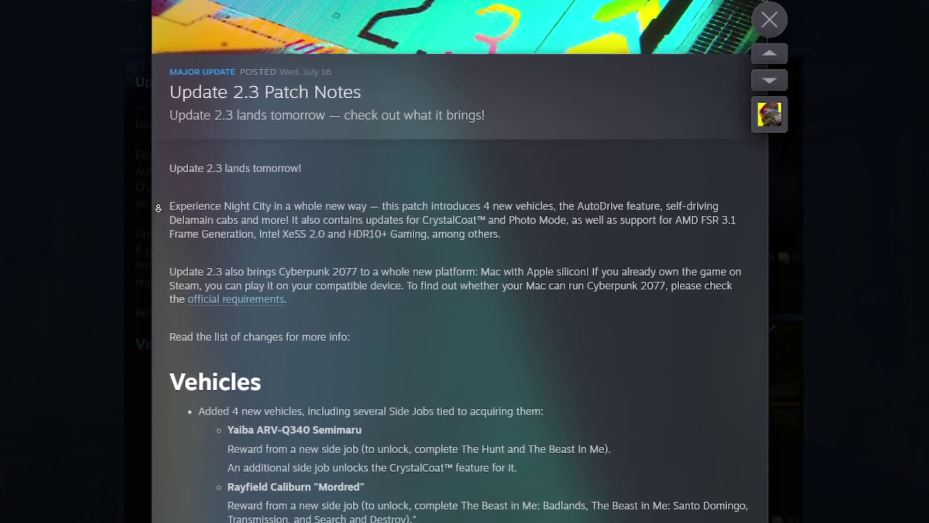
pyautogui.scroll(-3, 158, 208)
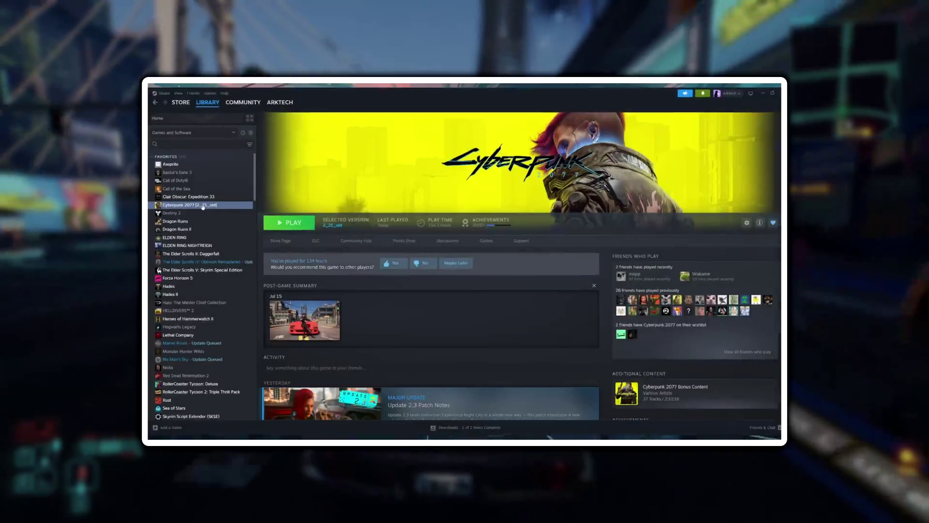
pyautogui.rightClick(203, 207)
# Go to Cyberpunk 2077's Installed Files properties to verify the game files' integrity
pyautogui.click(220, 255)
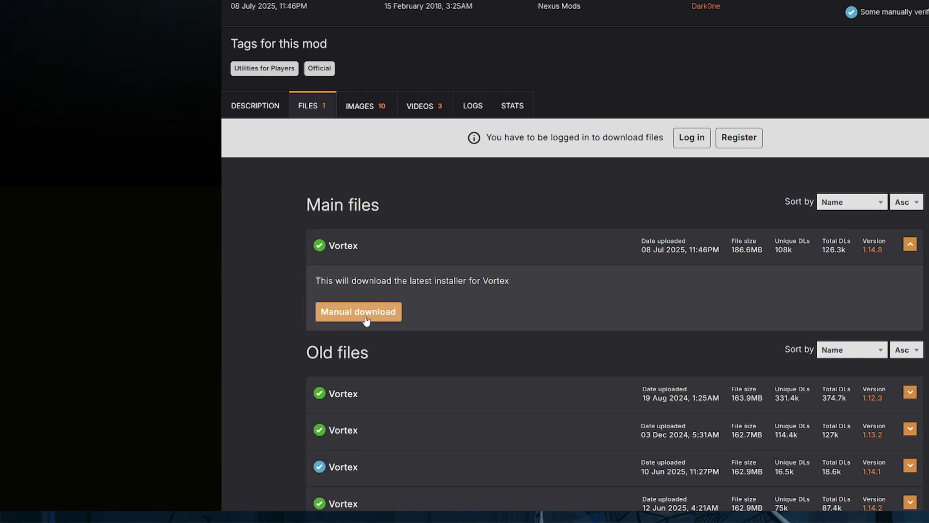
# Manually download the Vortex 1.14.8 installer from Nexus Mods and launch it
pyautogui.click(366, 319)
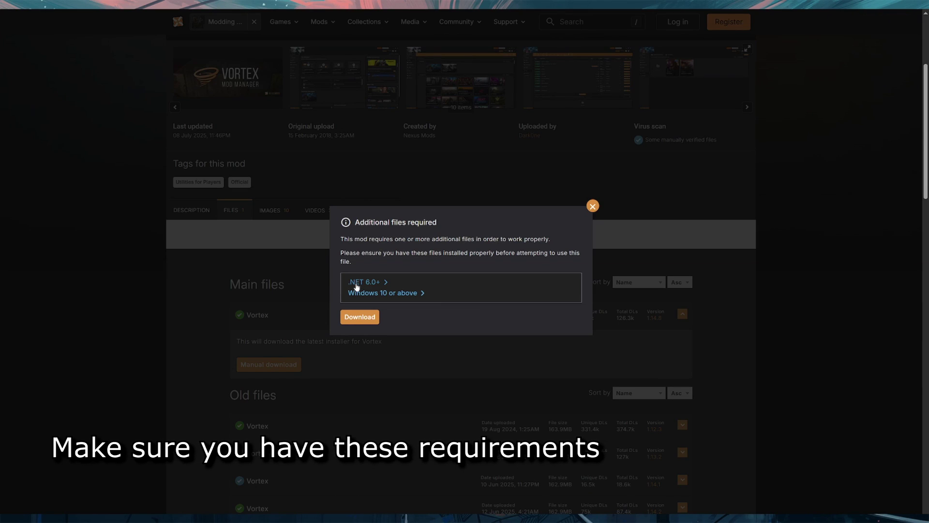
pyautogui.click(371, 324)
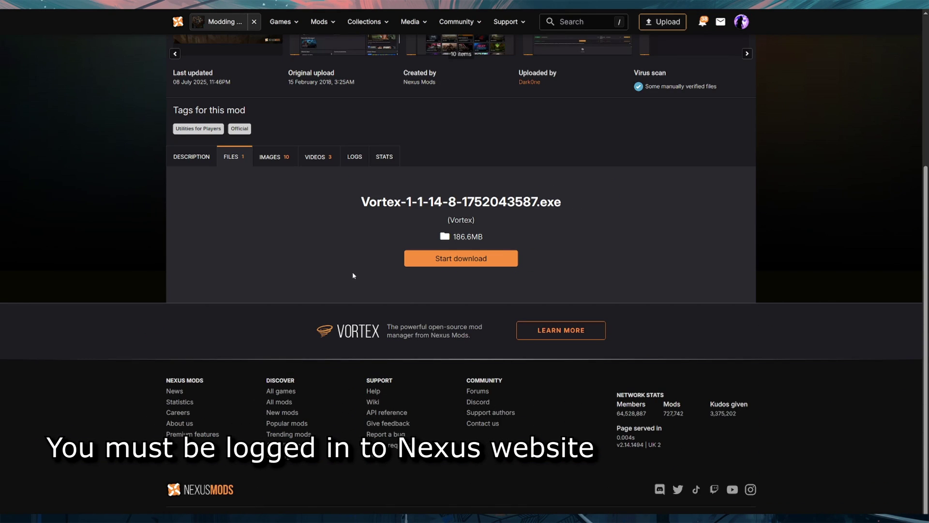
pyautogui.click(462, 260)
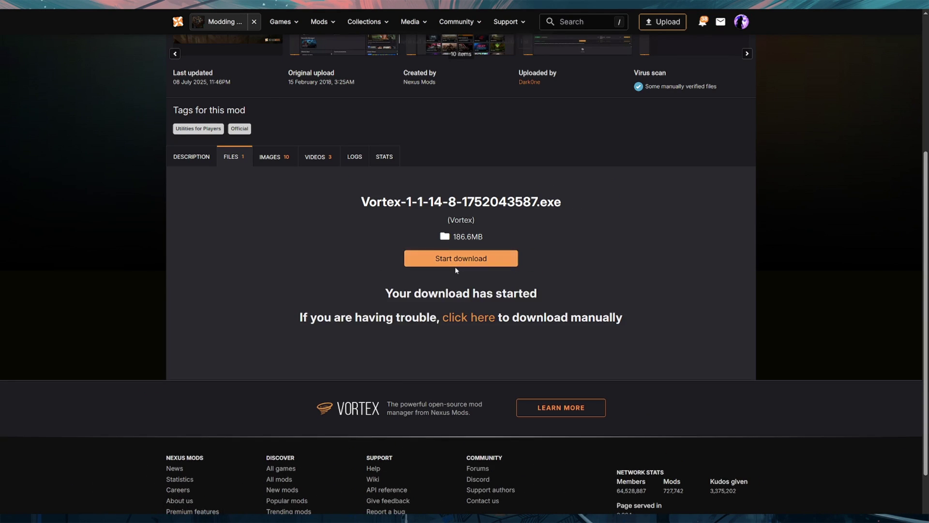
pyautogui.click(720, 48)
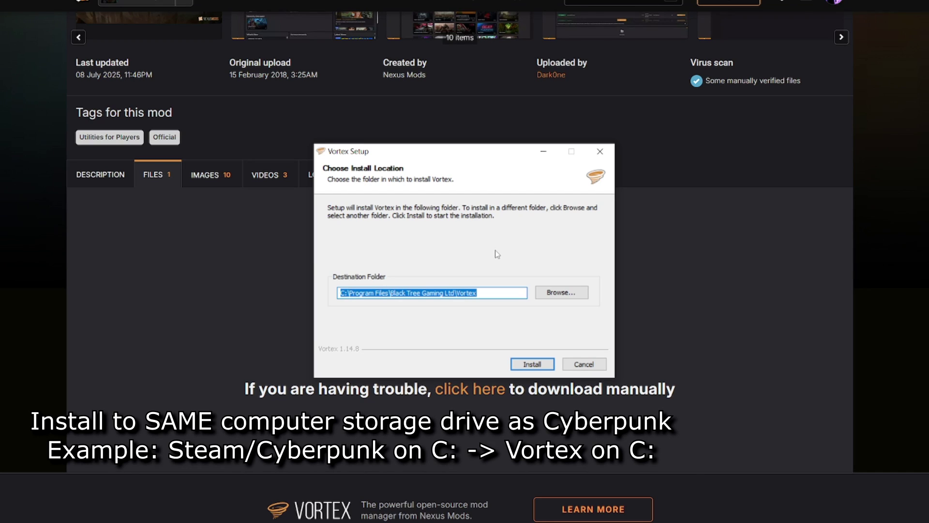
# Install Vortex to the default C:\Program Files\Black Tree Gaming Ltd\Vortex folder
pyautogui.scroll(-1, 497, 254)
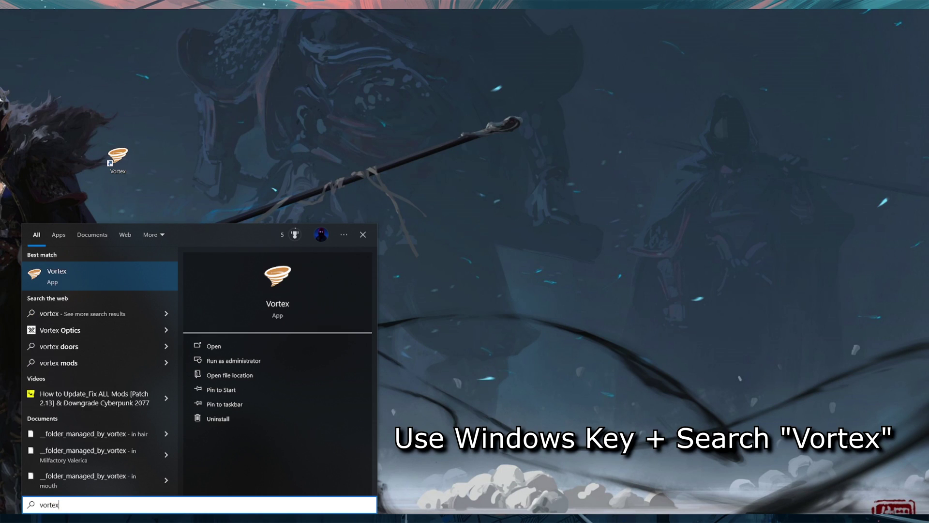
# Launch Vortex and authorise it with the Nexus Mods account
pyautogui.click(86, 273)
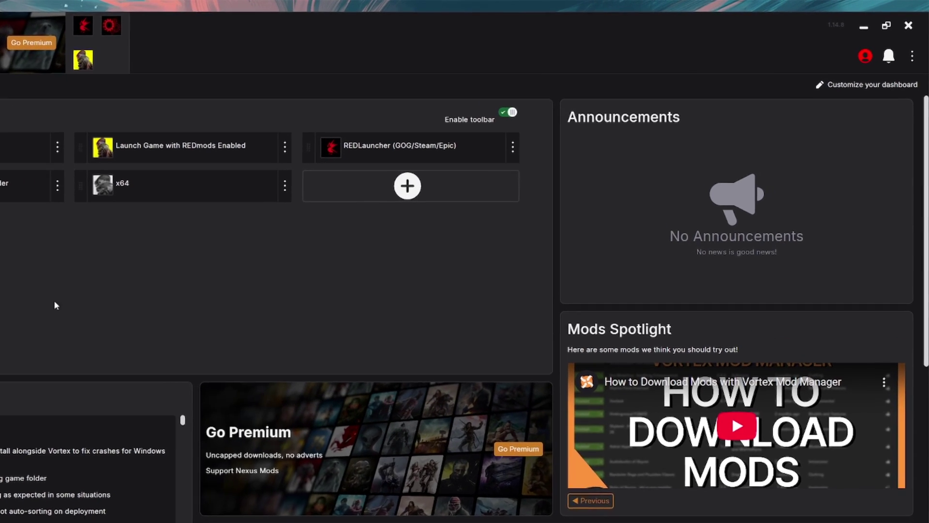
pyautogui.click(851, 70)
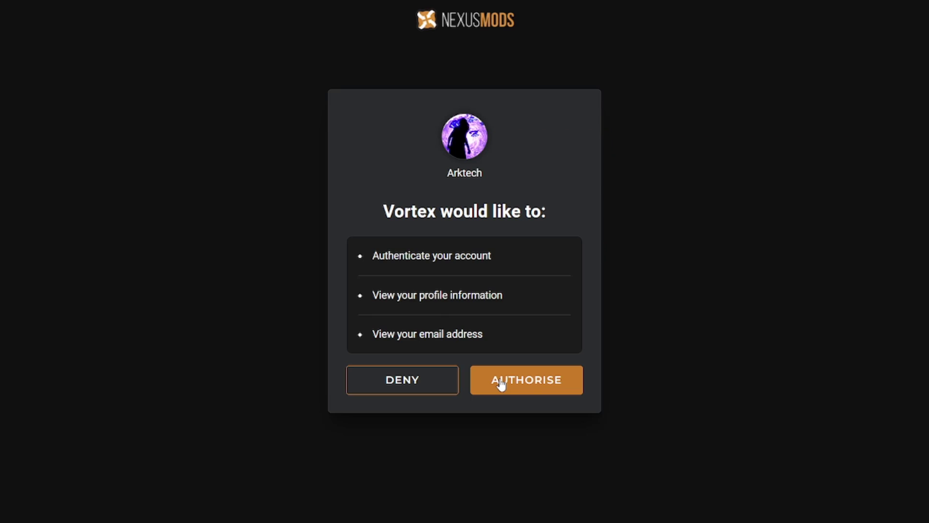
pyautogui.click(500, 380)
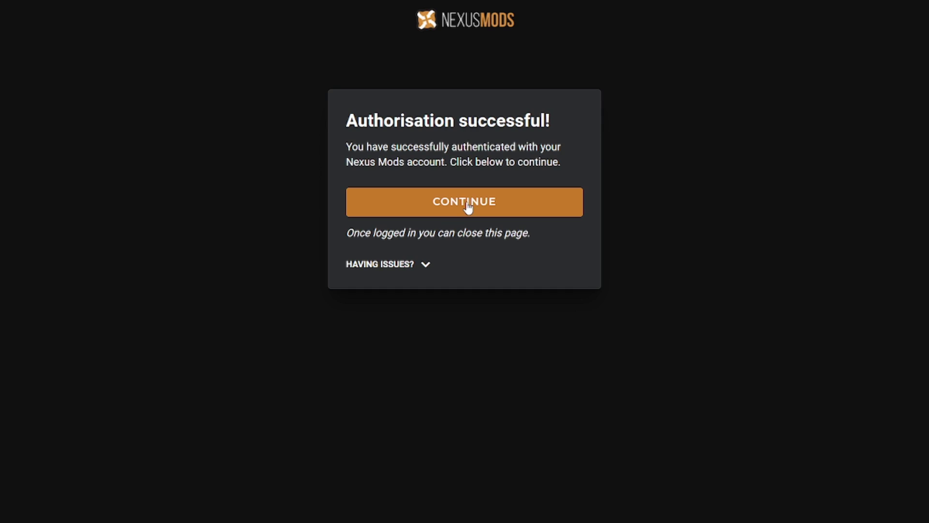
pyautogui.click(467, 201)
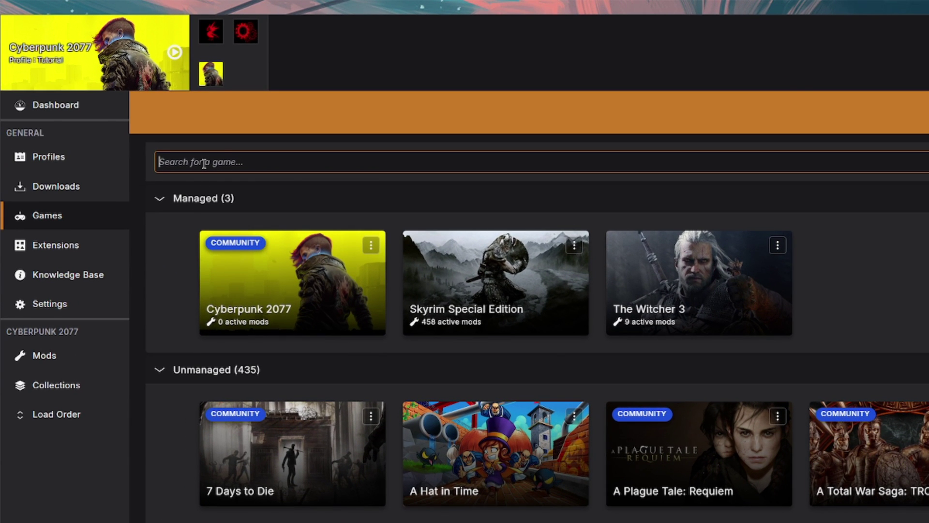
# Filter the Vortex games list with 'cyber' to find Cyberpunk 2077
pyautogui.write('cyber')
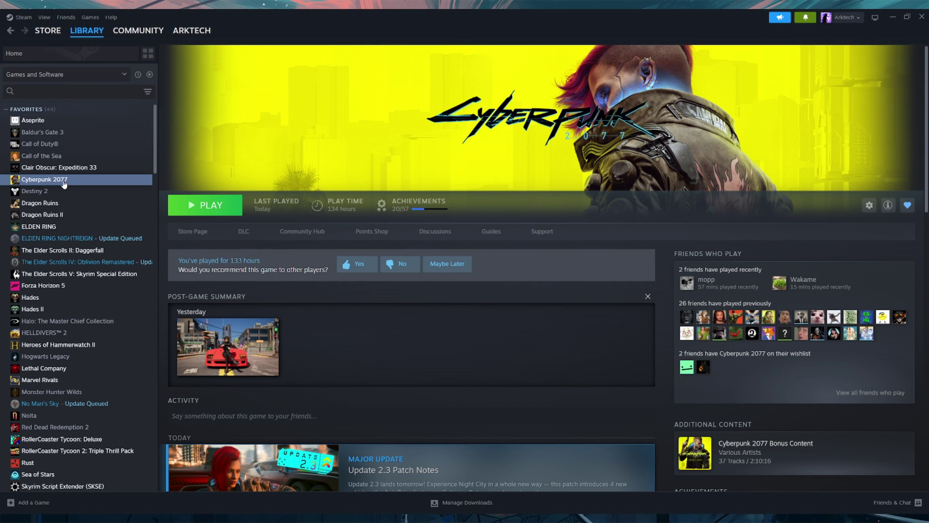
# Browse to Cyberpunk 2077's install folder from its Steam Installed Files properties
pyautogui.rightClick(64, 183)
pyautogui.click(84, 244)
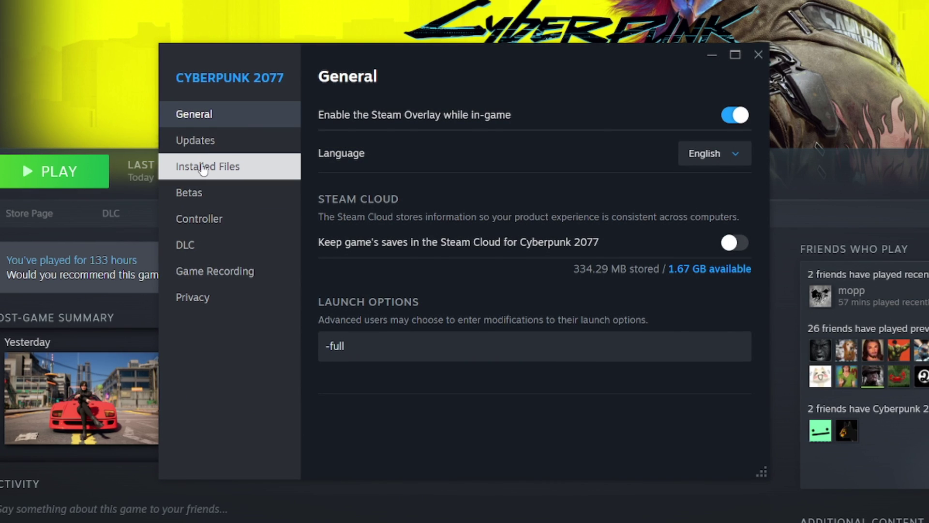
pyautogui.click(203, 167)
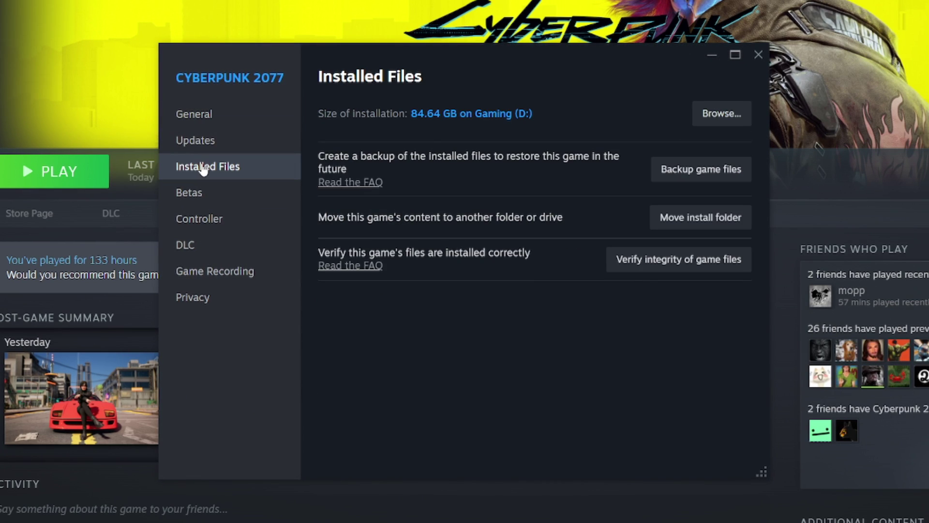
pyautogui.click(719, 116)
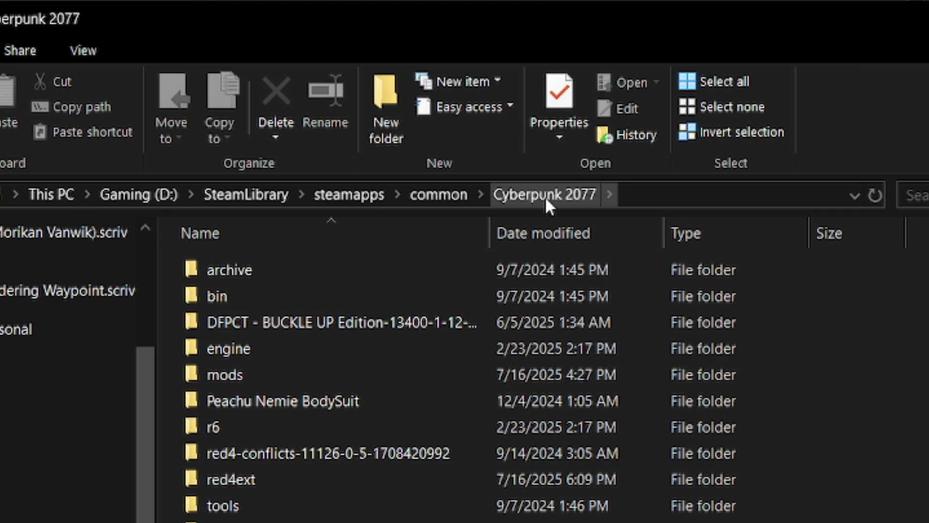
# Copy the Cyberpunk 2077 folder address as text and paste it into Notepad
pyautogui.rightClick(545, 196)
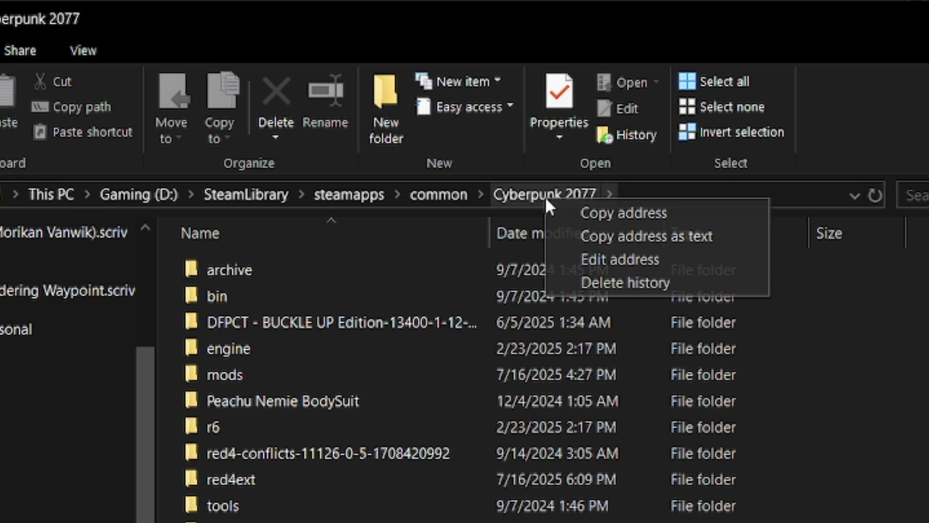
pyautogui.click(591, 235)
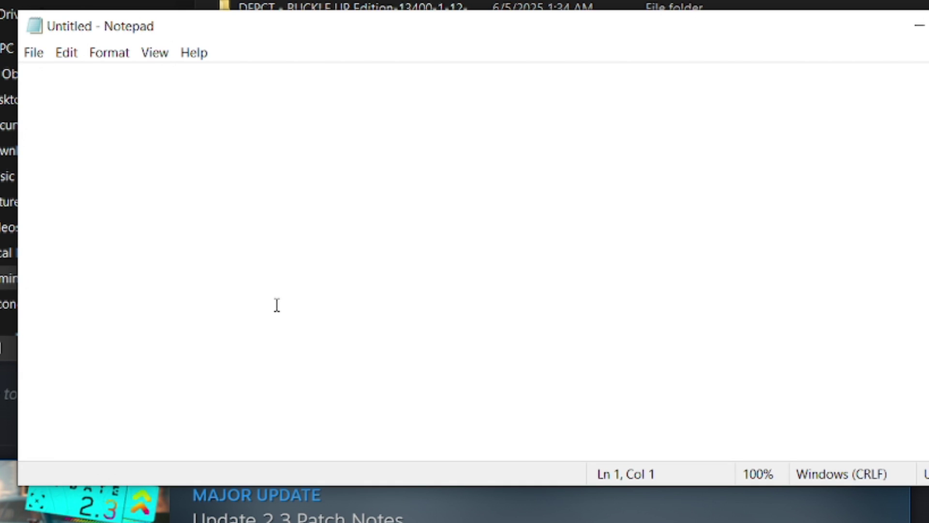
pyautogui.hotkey('ctrl', 'v')
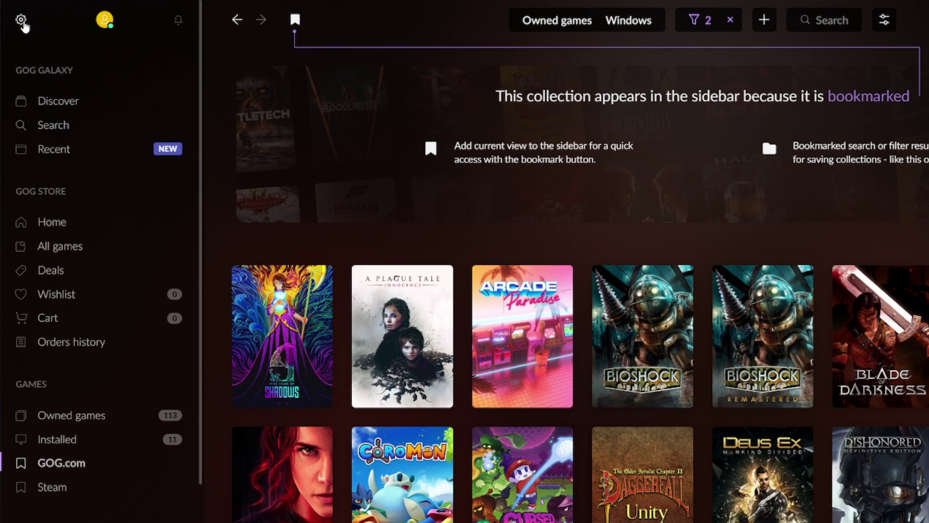
# In GOG Galaxy's Installing, updating settings, browse for the game installation folder
pyautogui.click(21, 20)
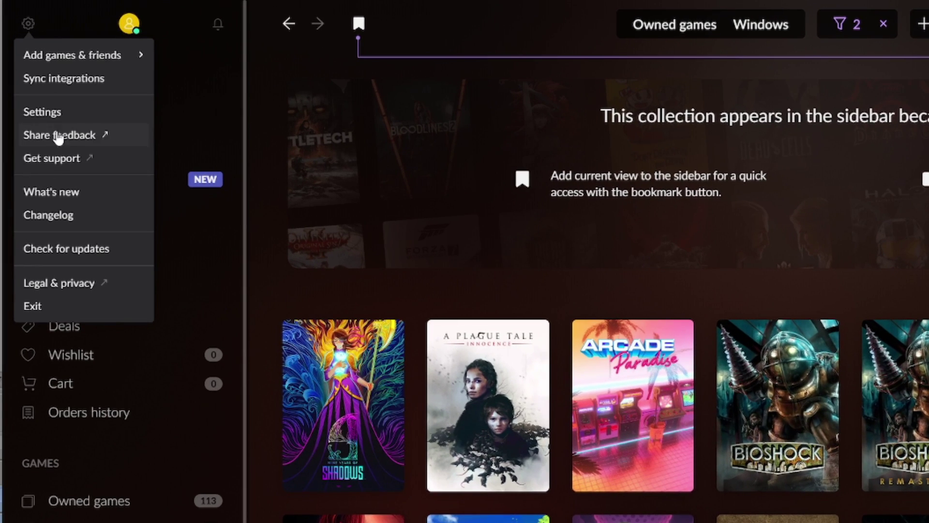
pyautogui.click(41, 93)
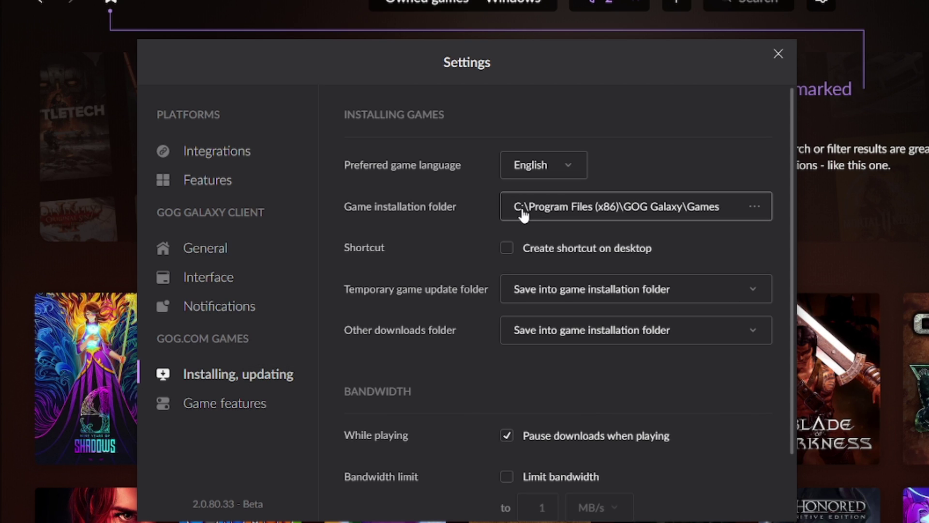
pyautogui.click(673, 208)
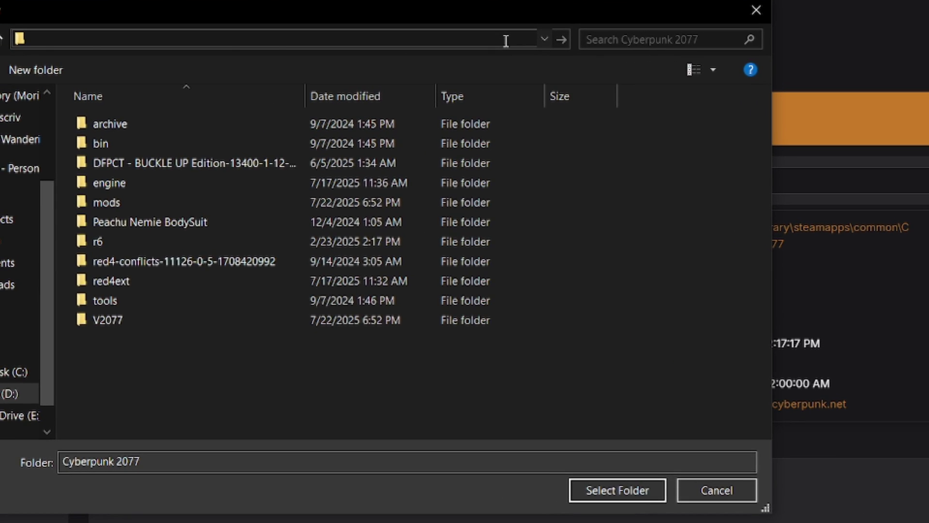
# Select the pasted D:\SteamLibrary Cyberpunk 2077 folder and confirm Steam as game store
pyautogui.hotkey('ctrl', 'v')
pyautogui.press('Return')
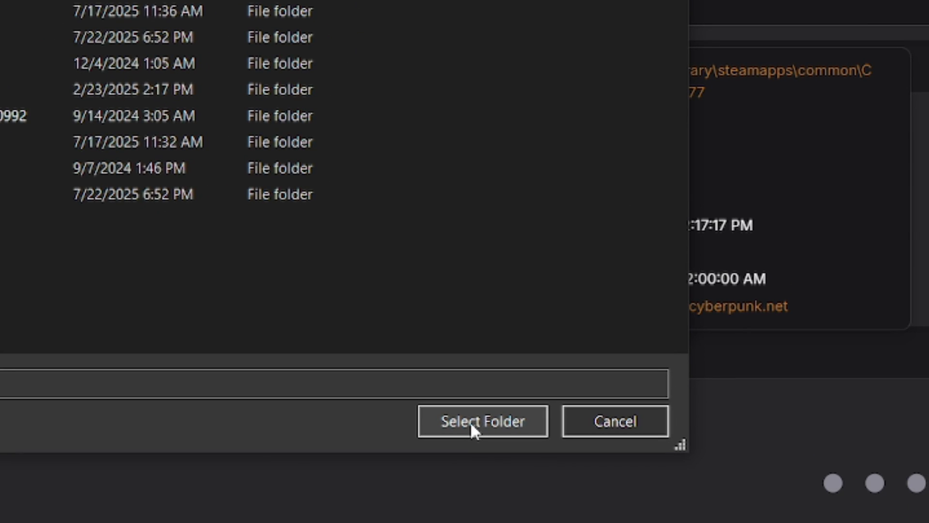
pyautogui.click(469, 421)
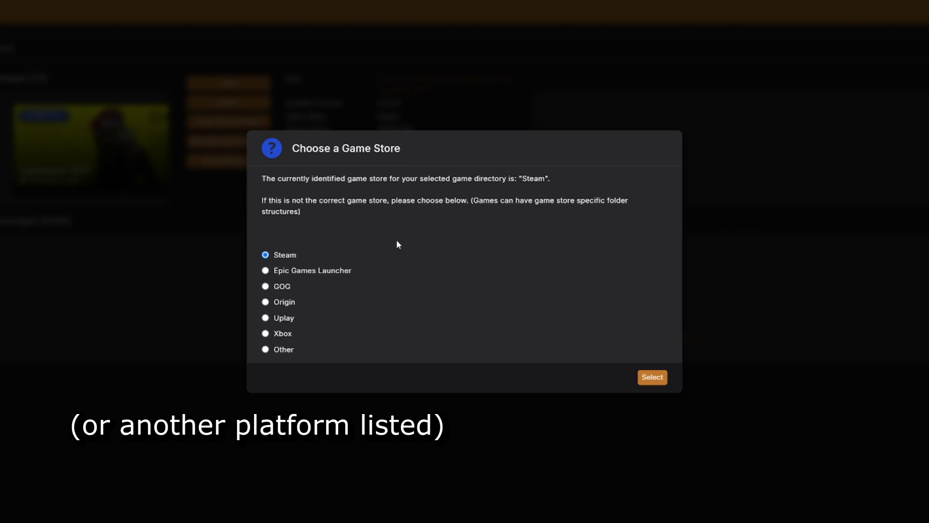
pyautogui.click(659, 380)
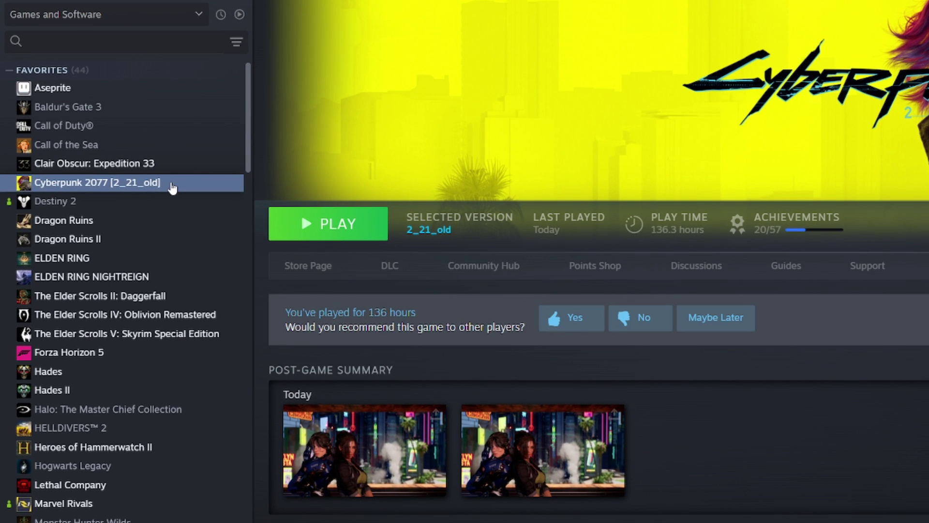
pyautogui.rightClick(173, 188)
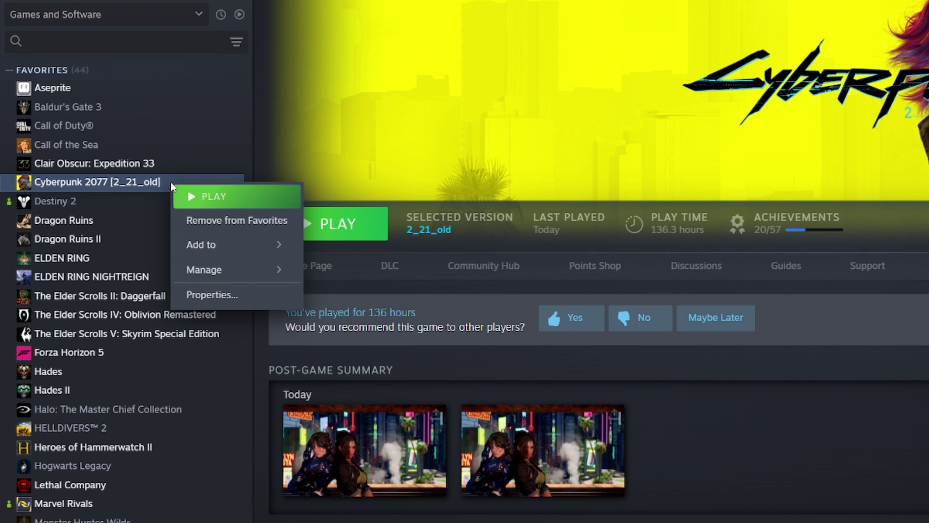
pyautogui.click(248, 296)
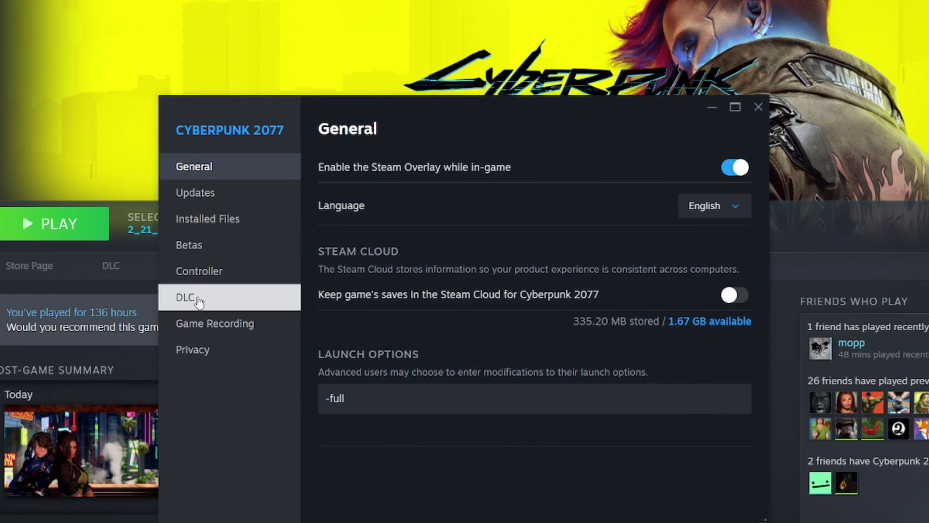
pyautogui.click(257, 297)
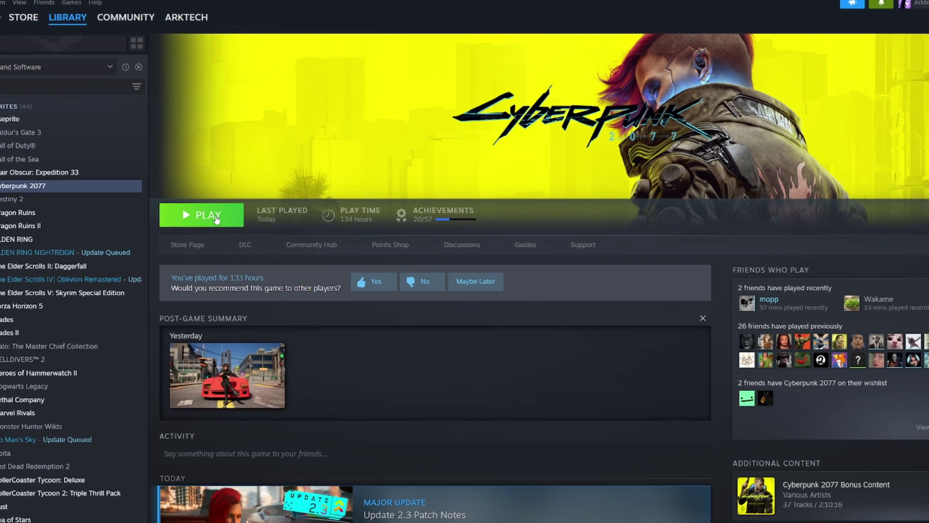
# Launch Cyberpunk 2077 from Steam and confirm mods are enabled in REDlauncher's settings
pyautogui.click(218, 208)
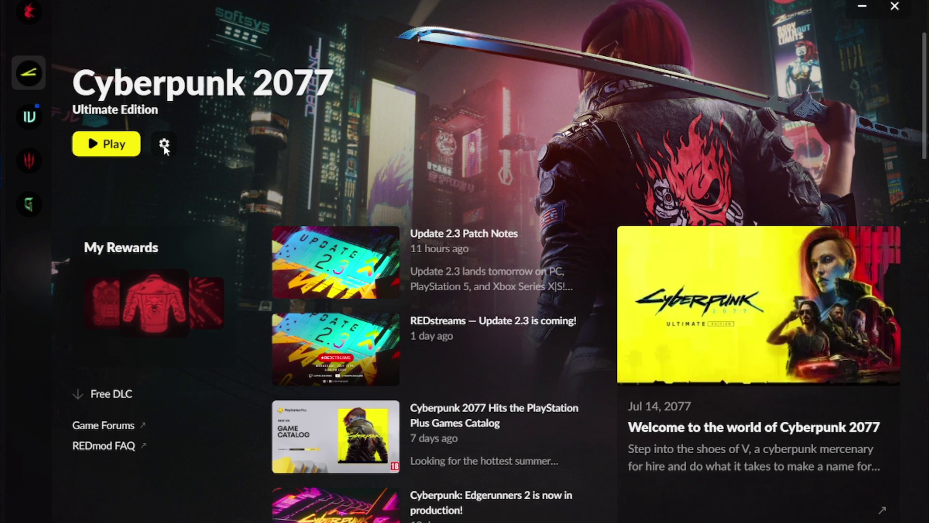
pyautogui.click(164, 144)
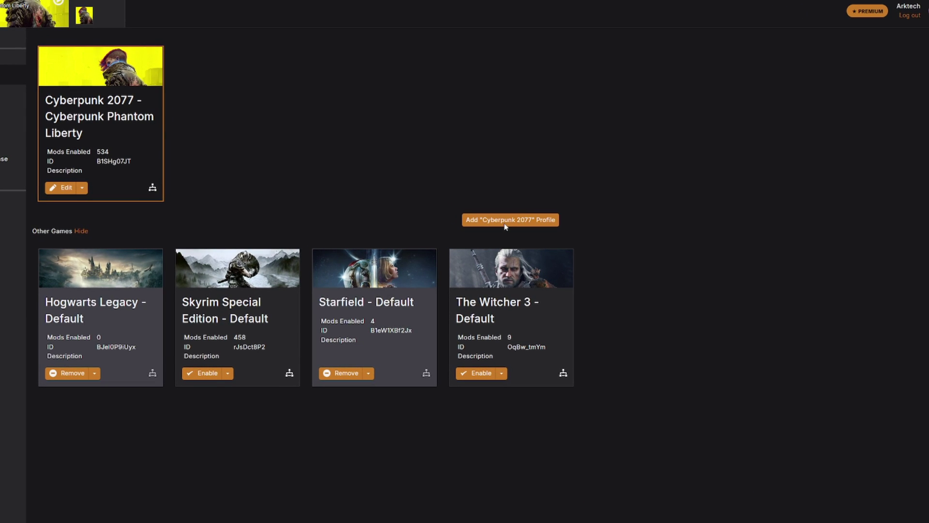
# Create a Cyberpunk 2077 profile named 'Tutorial', enable it, and go to its Mods list
pyautogui.click(503, 220)
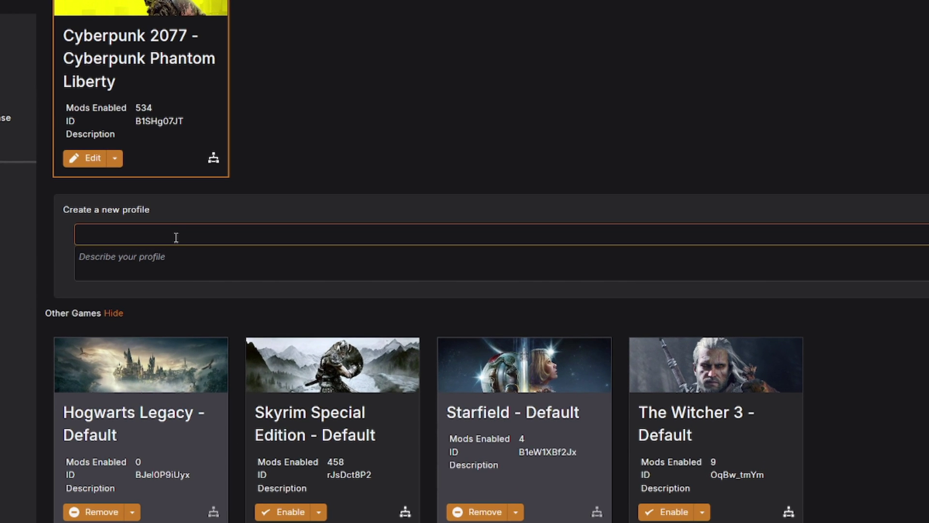
pyautogui.write('Tutorial')
pyautogui.press('Return')
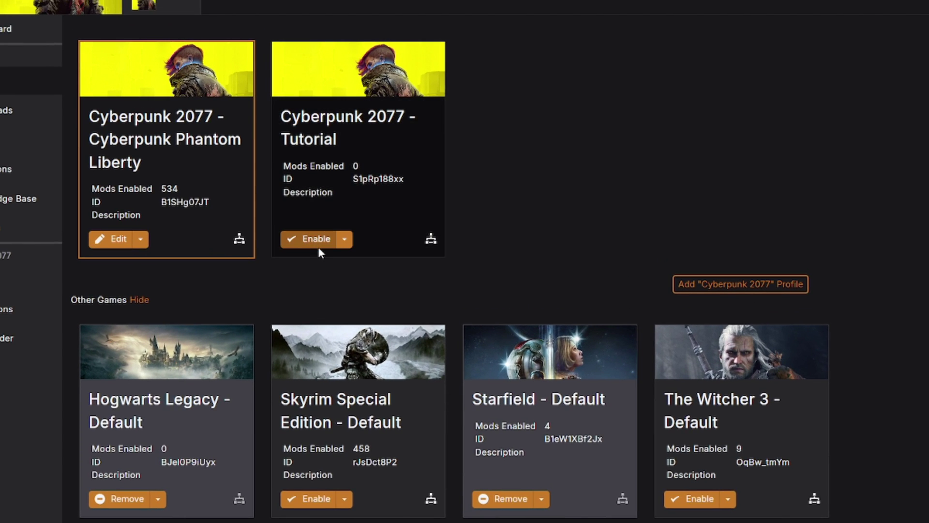
pyautogui.click(318, 246)
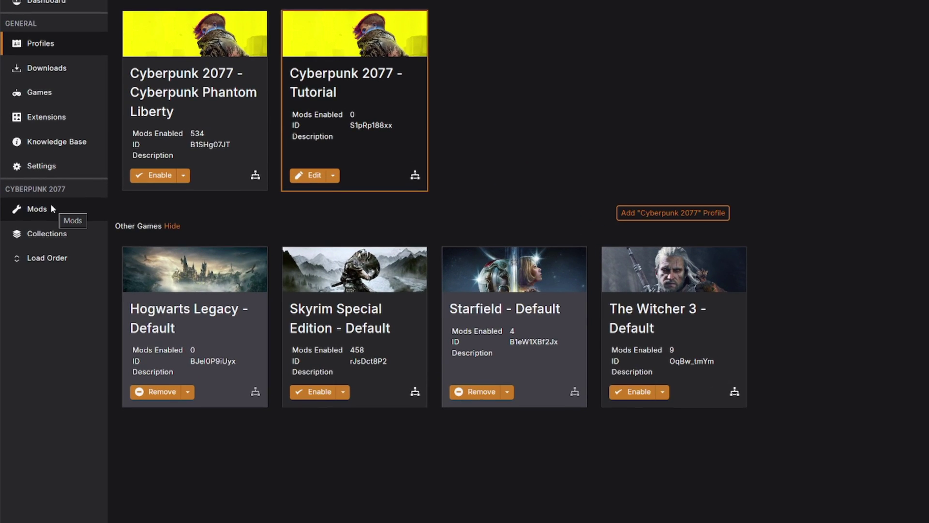
pyautogui.click(51, 205)
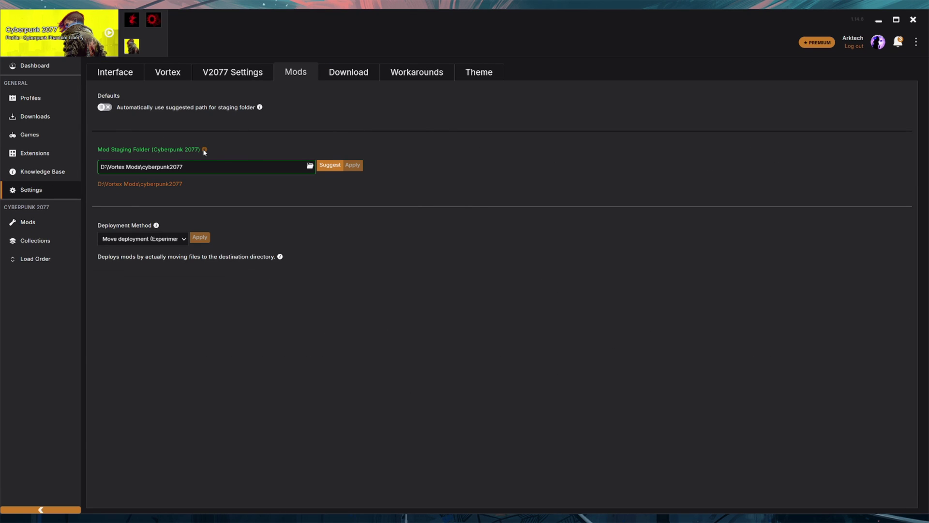
# Review the D:\Vortex Mods\cyberpunk2077 staging path and Move deployment, then view V2077 settings
pyautogui.moveTo(101, 169); pyautogui.dragTo(199, 167)
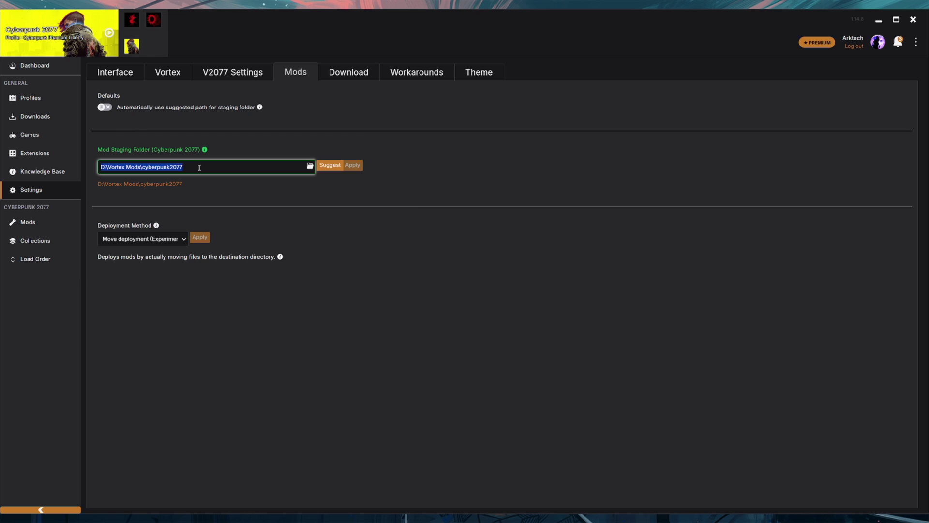
pyautogui.click(332, 165)
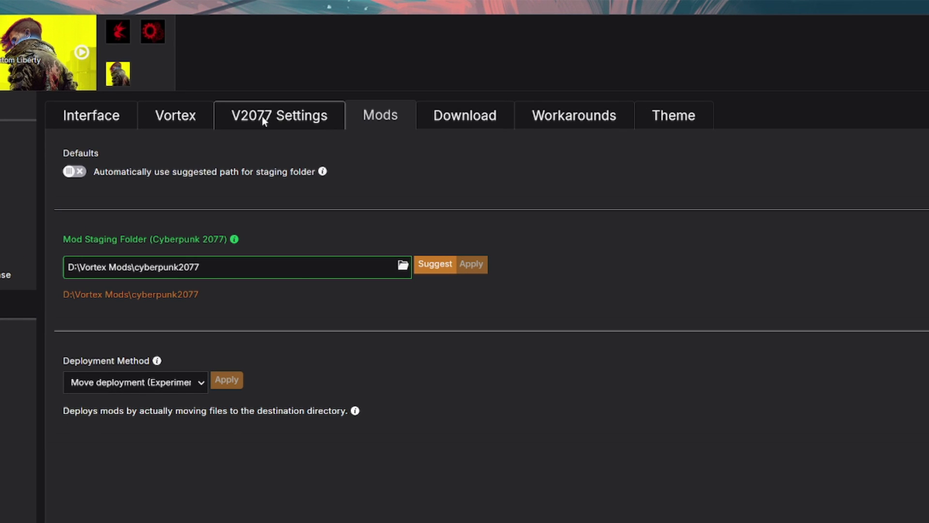
pyautogui.click(263, 116)
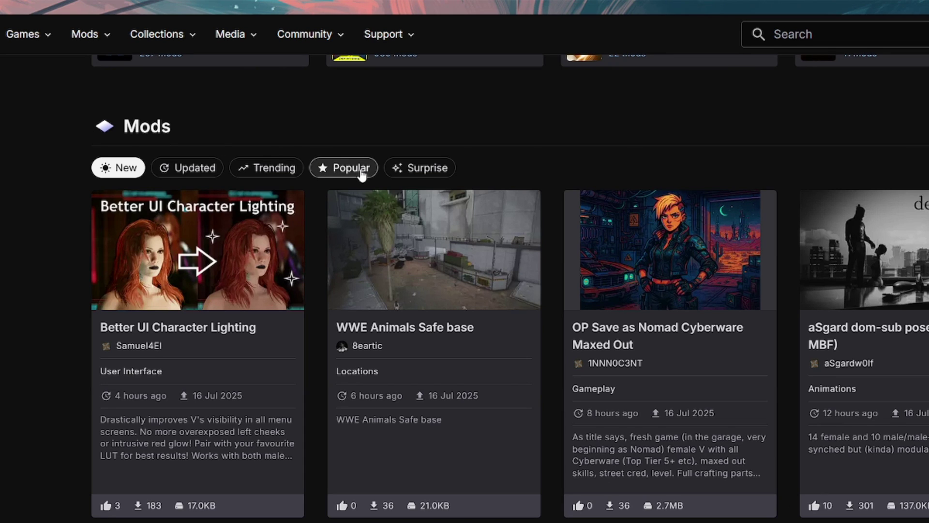
# Open Cyber Engine Tweaks from Nexus's popular mods and preview its first screenshot
pyautogui.click(345, 176)
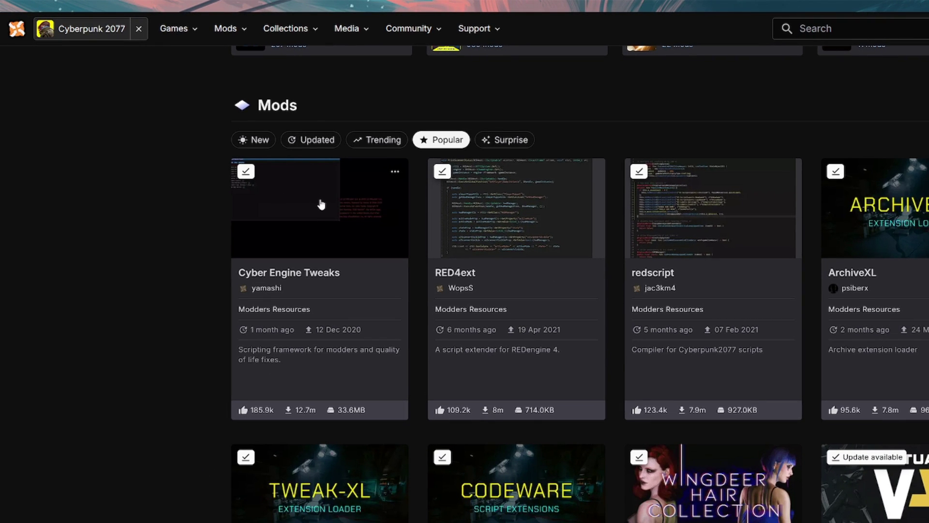
pyautogui.click(321, 204)
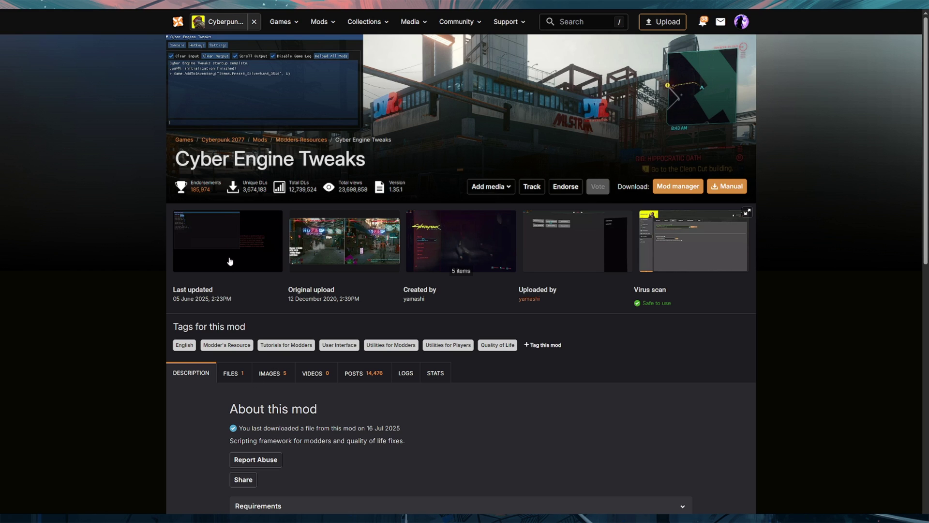
pyautogui.click(229, 242)
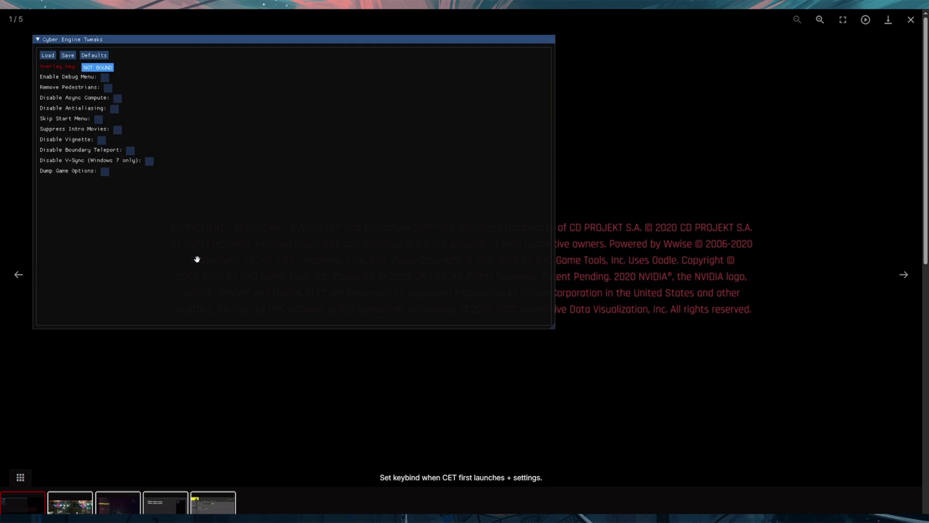
pyautogui.click(910, 20)
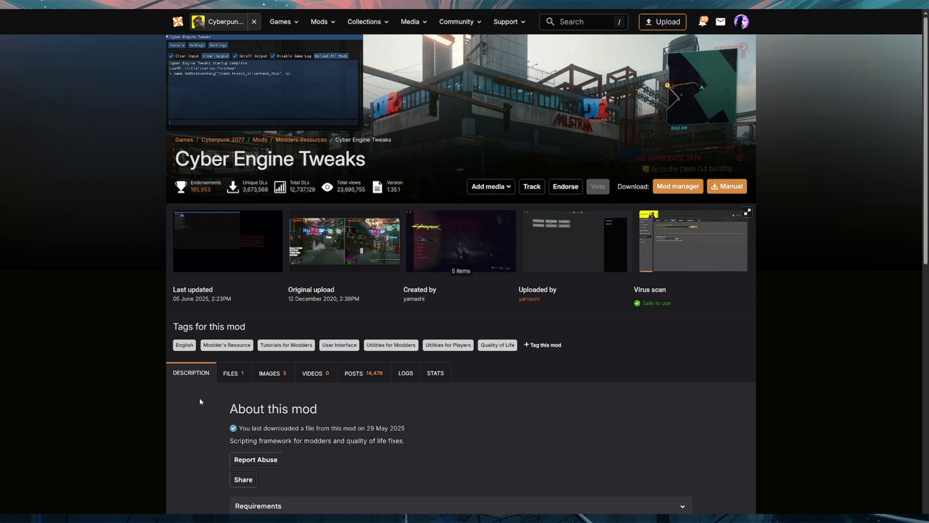
# Read the Cyber Engine Tweaks Requirements section, highlighting its requirements sentence
pyautogui.scroll(-2, 201, 400)
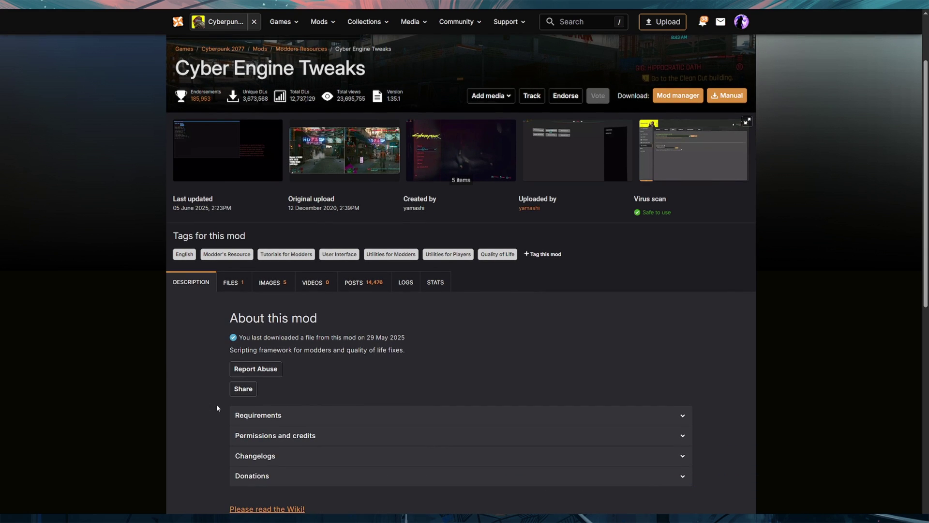
pyautogui.click(243, 418)
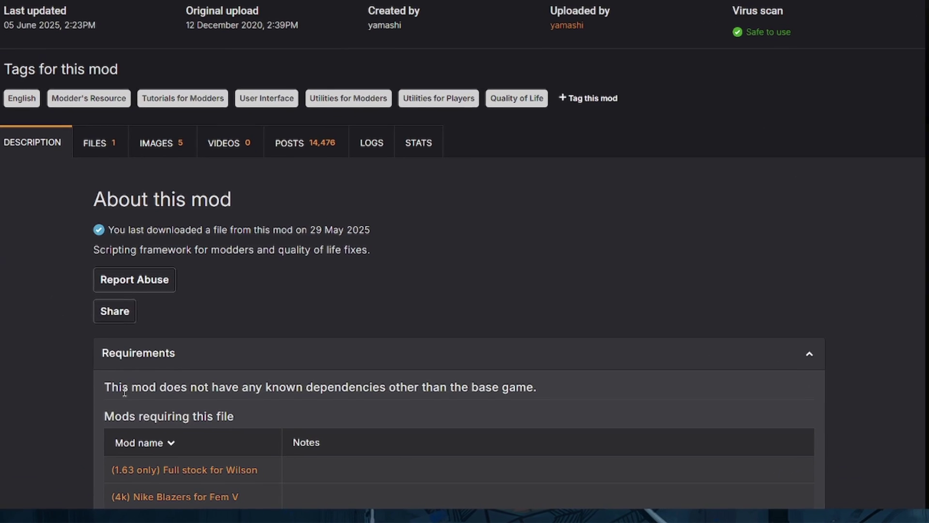
pyautogui.moveTo(248, 437); pyautogui.dragTo(325, 439)
pyautogui.moveTo(241, 388); pyautogui.dragTo(506, 389)
pyautogui.click(147, 351)
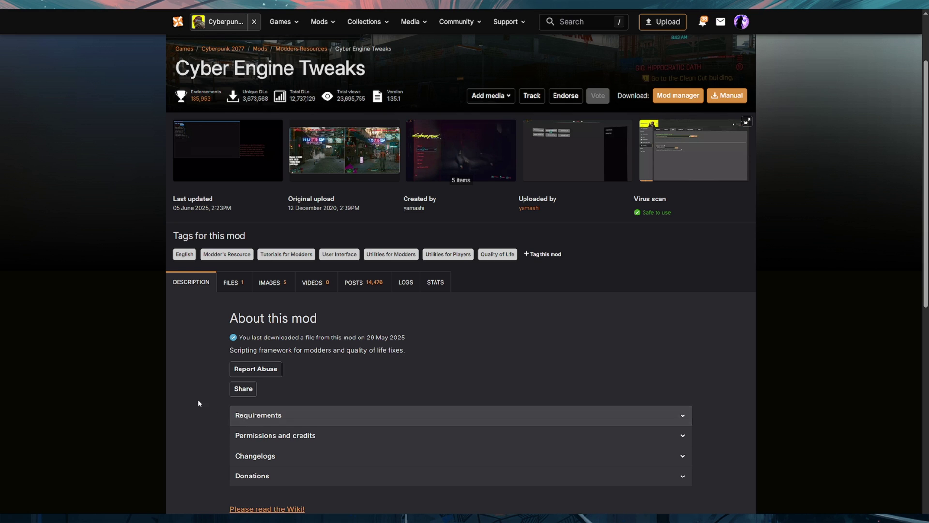
# Find the IMPORTANT note that the latest Visual C++ Redistributable may be needed
pyautogui.scroll(-6, 183, 381)
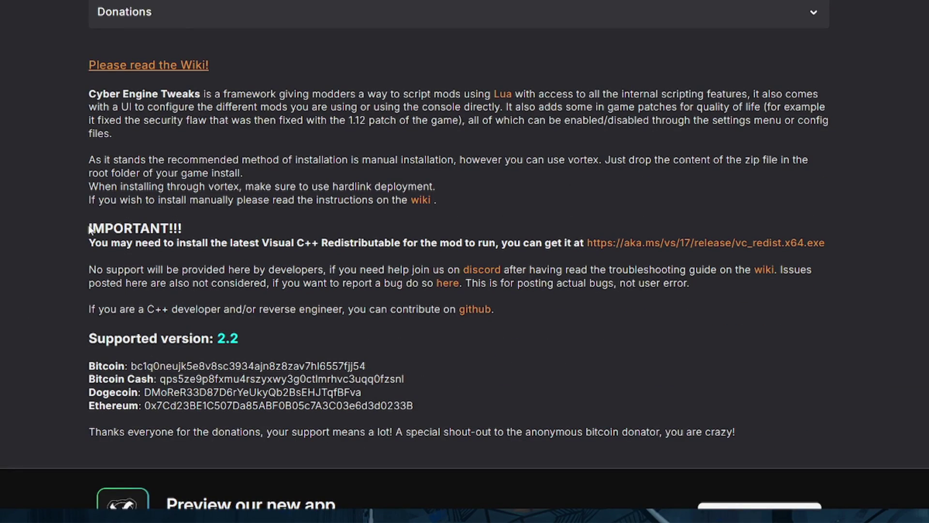
pyautogui.moveTo(85, 230); pyautogui.dragTo(502, 240)
pyautogui.click(526, 241)
pyautogui.scroll(8, 493, 331)
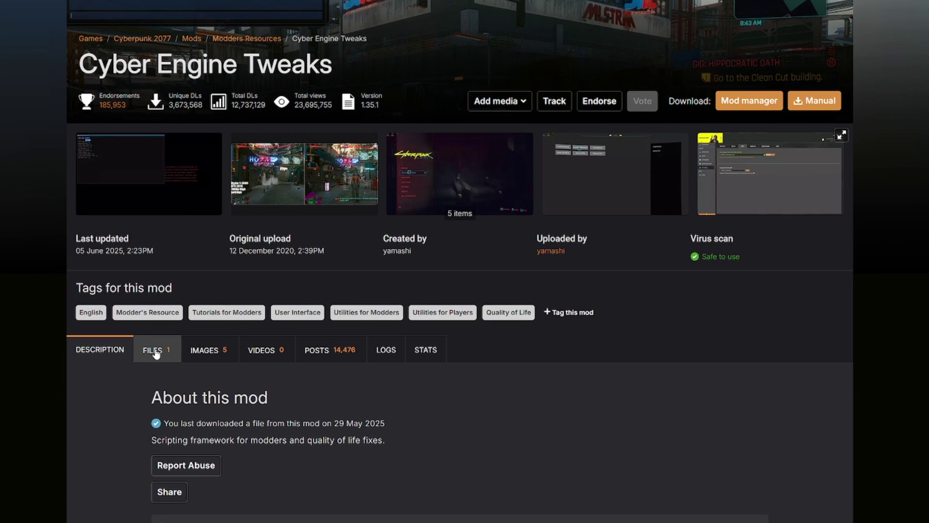
# Send the CET 1.35.1 main file to Vortex through Mod manager download
pyautogui.click(156, 355)
pyautogui.scroll(-1, 121, 433)
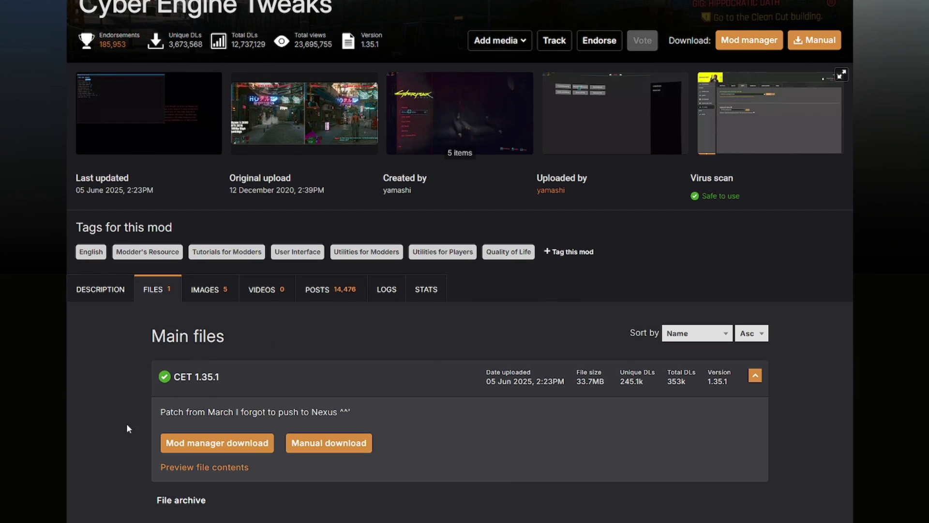
pyautogui.click(221, 444)
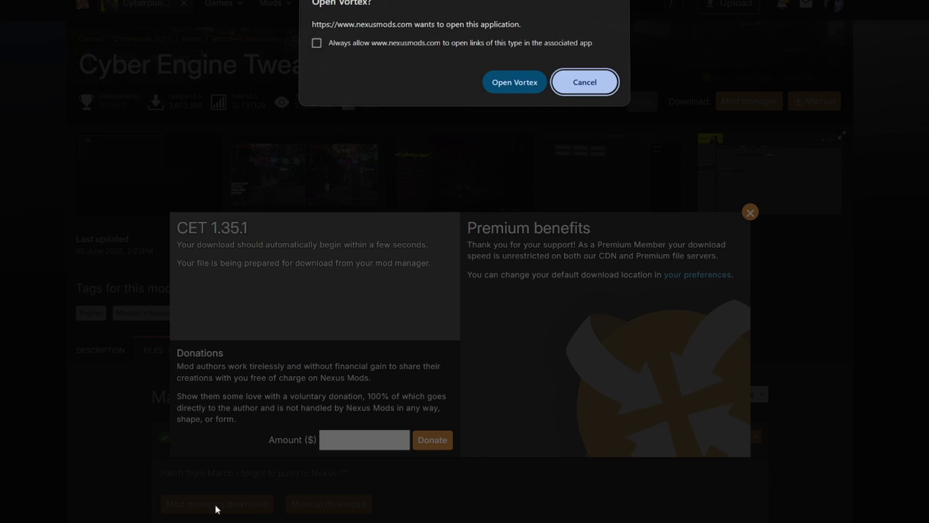
pyautogui.click(500, 116)
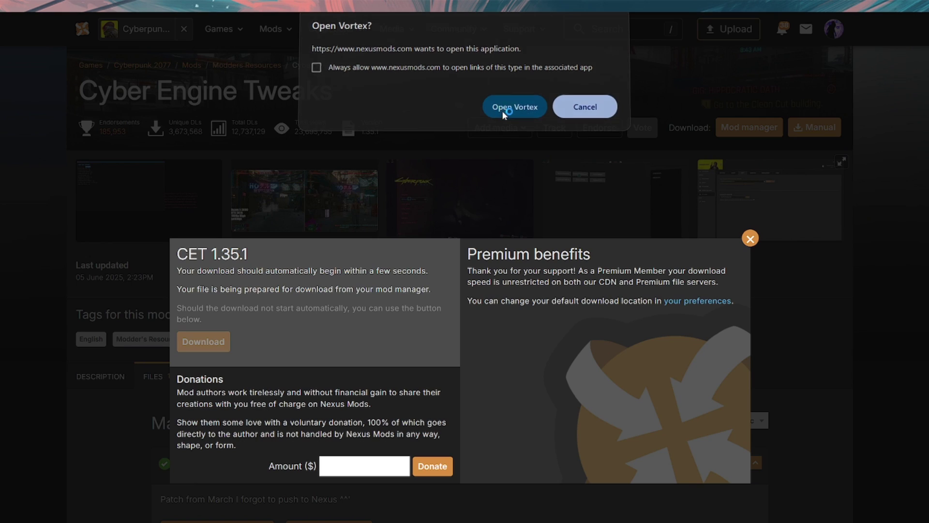
pyautogui.click(751, 239)
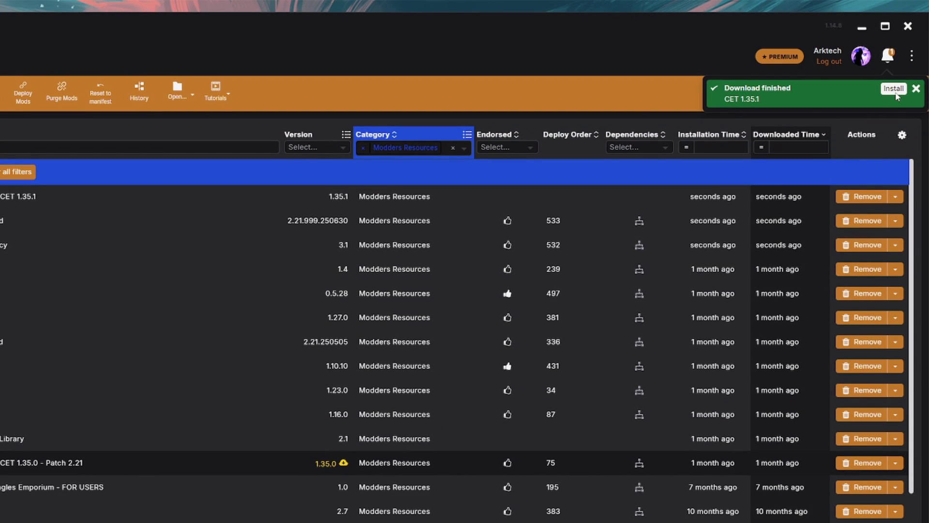
# Install the downloaded CET 1.35.1 and enable Cyber Engine Tweaks from the notifications
pyautogui.click(893, 88)
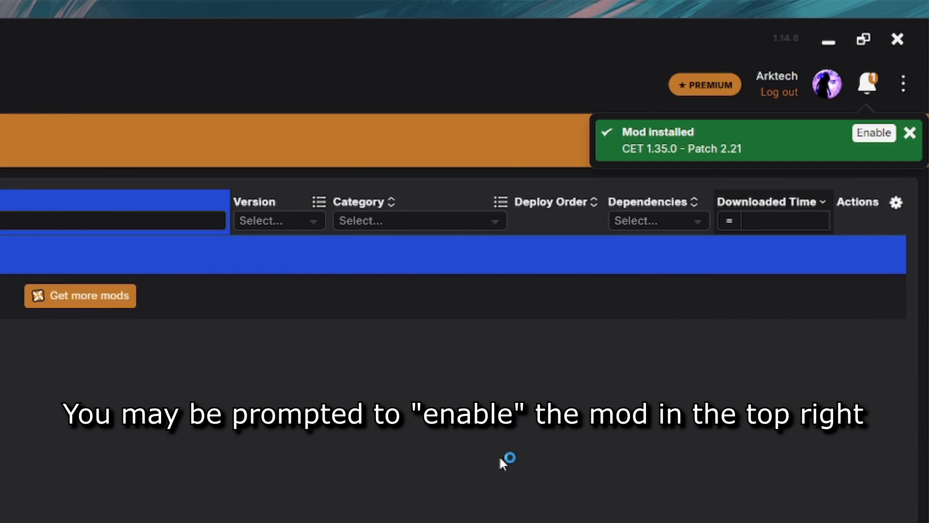
pyautogui.click(873, 135)
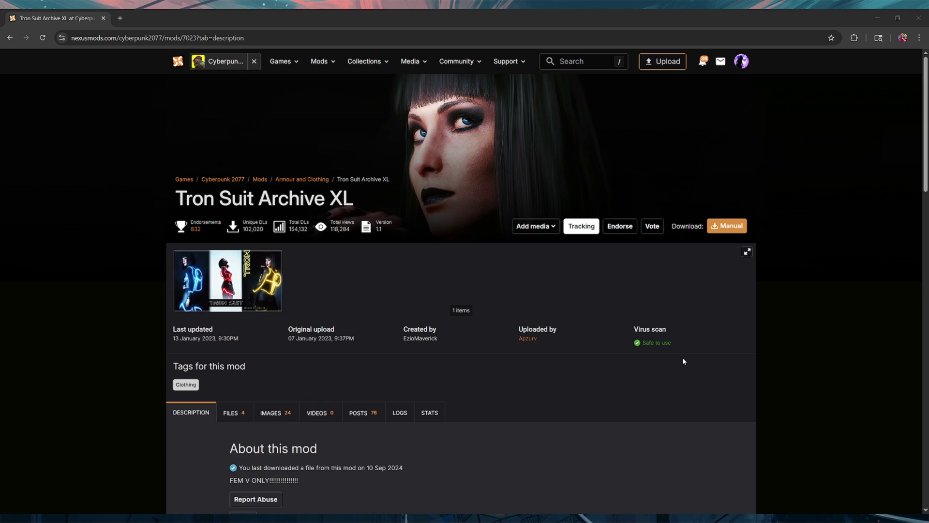
# Look over the Tron Suit Archive XL files and note their READ DESCRIPTION remark
pyautogui.click(612, 434)
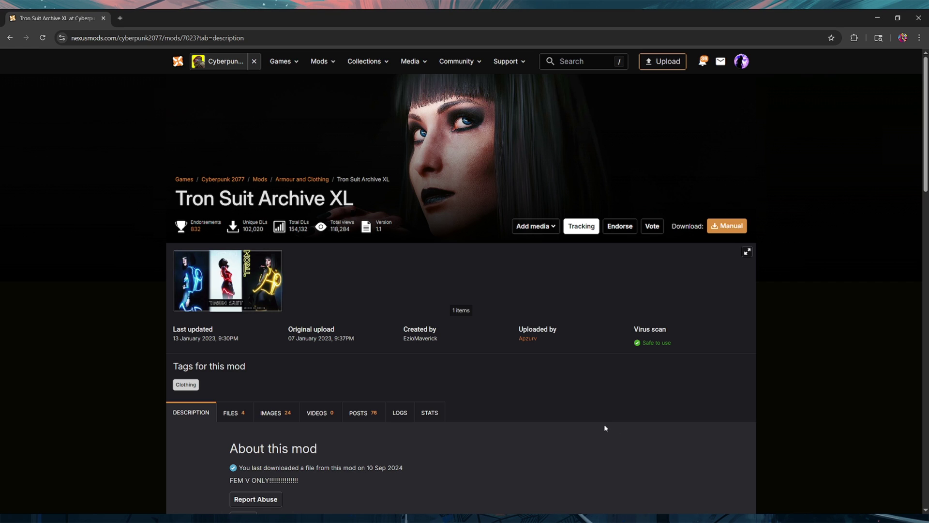
pyautogui.click(235, 413)
pyautogui.scroll(-1, 201, 450)
pyautogui.scroll(-1, 201, 451)
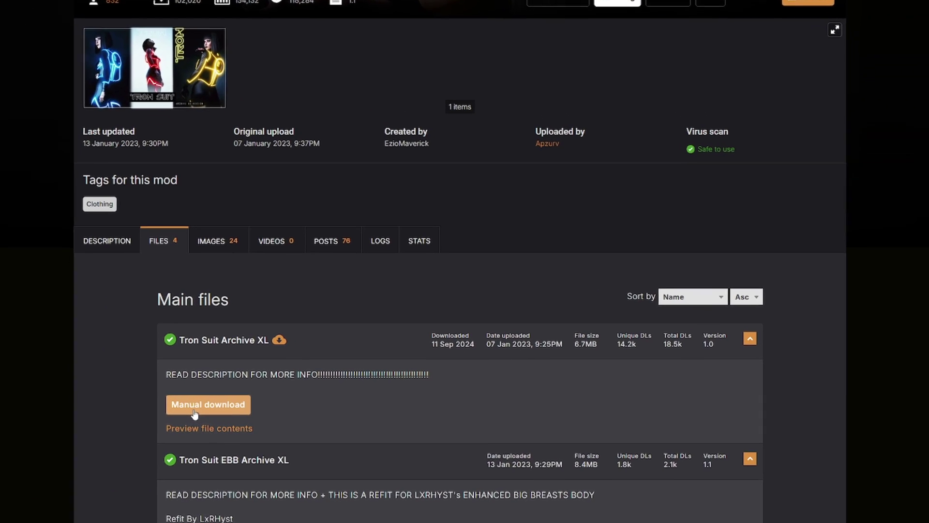
pyautogui.moveTo(161, 373); pyautogui.dragTo(314, 373)
# Expand Tron Suit's required mods and open ArchiveXL in a new tab
pyautogui.click(100, 238)
pyautogui.scroll(-1, 204, 357)
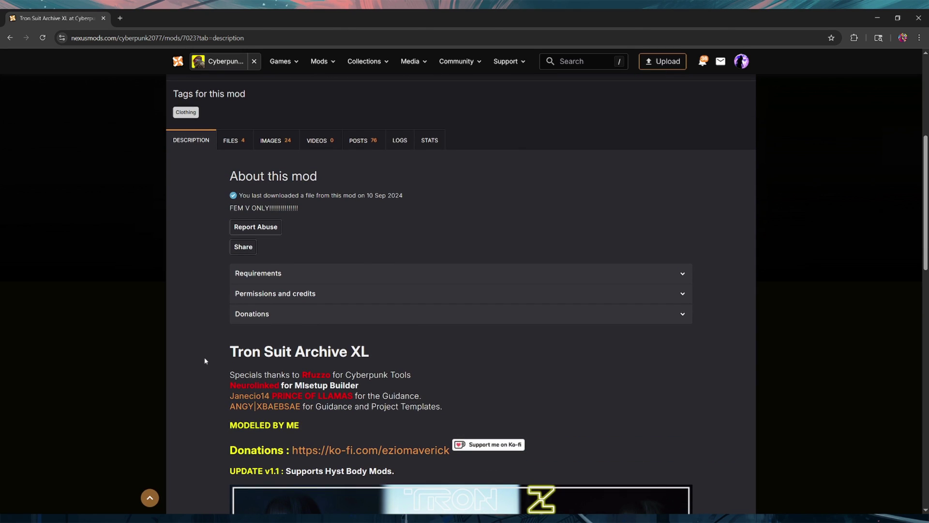
pyautogui.click(283, 273)
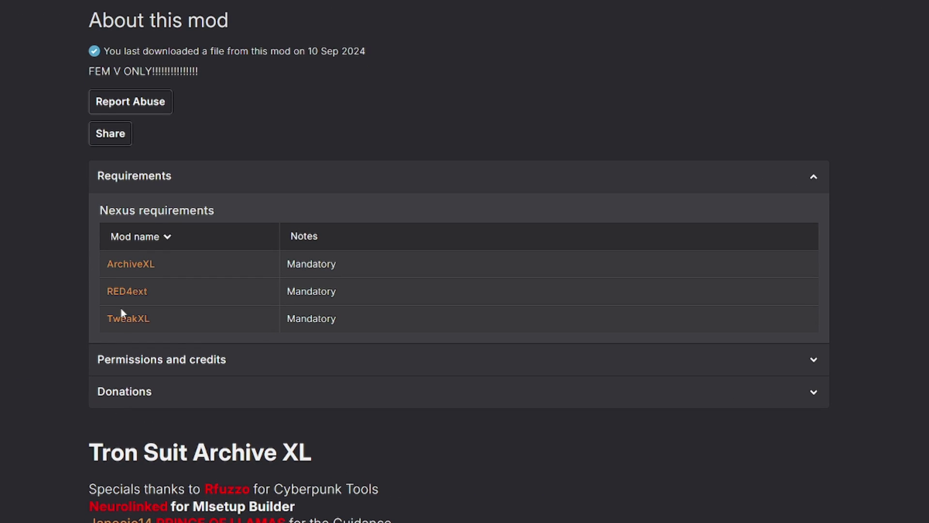
pyautogui.middleClick(130, 263)
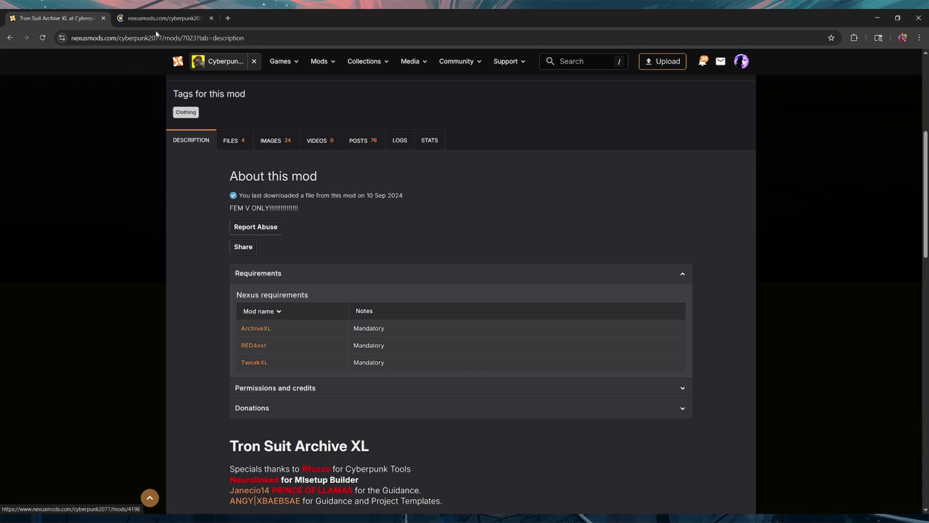
pyautogui.click(161, 20)
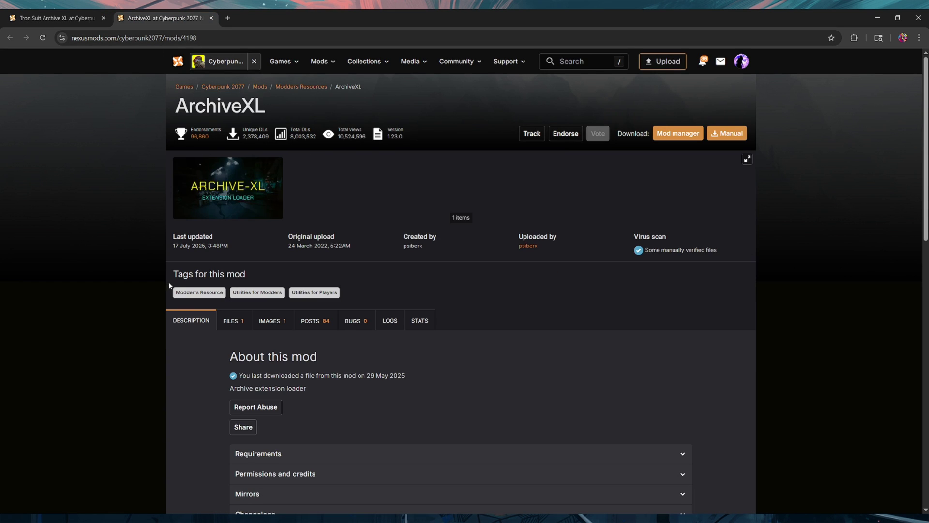
# Check ArchiveXL's update date and Cyberpunk 2077 2.3 compatibility, then open RED4ext in a new tab
pyautogui.moveTo(173, 234); pyautogui.dragTo(215, 248)
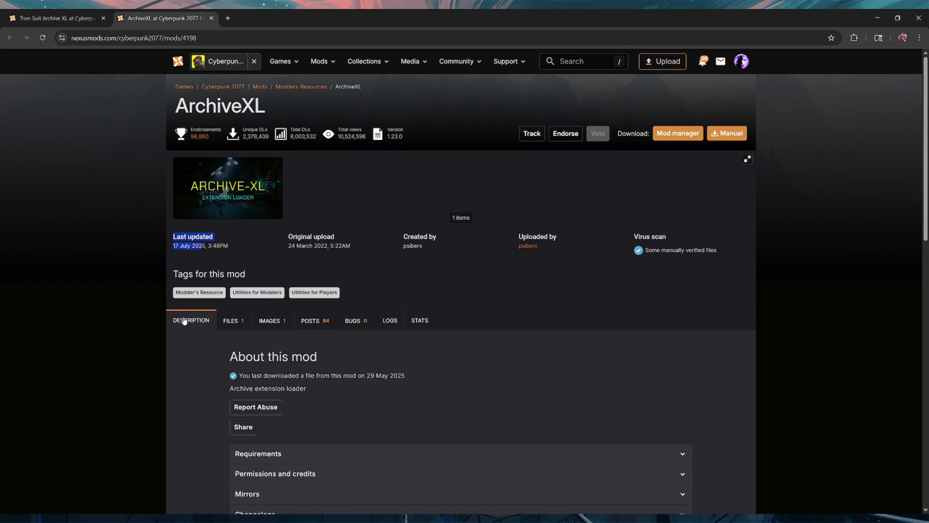
pyautogui.click(191, 320)
pyautogui.scroll(-3, 31, 396)
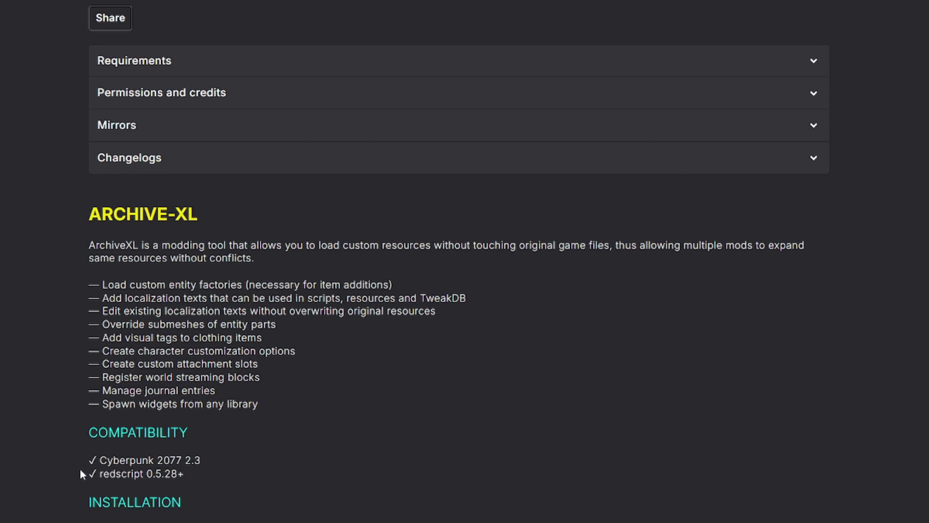
pyautogui.moveTo(89, 460); pyautogui.dragTo(214, 458)
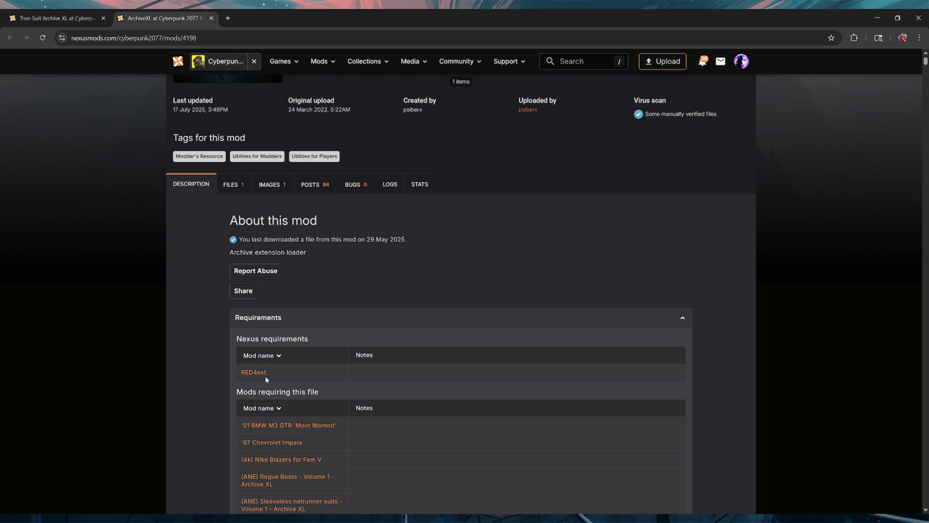
pyautogui.middleClick(260, 374)
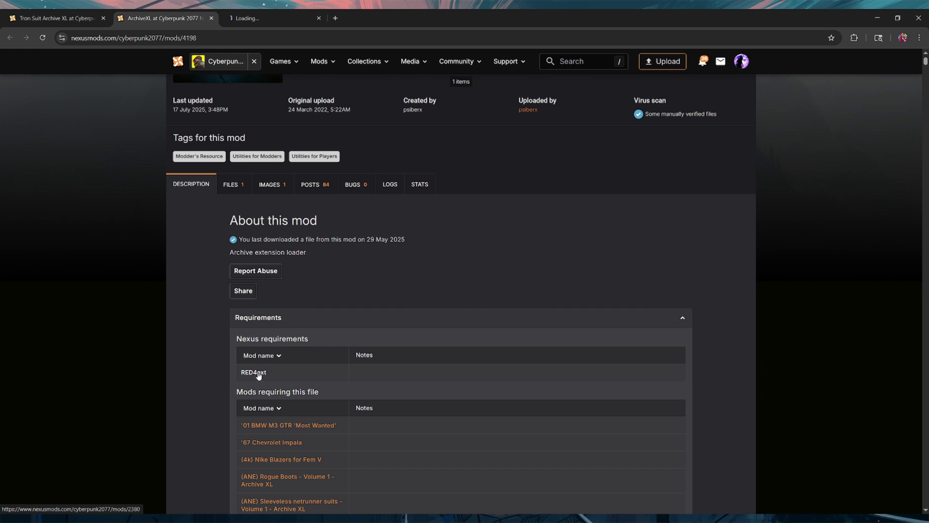
# Confirm RED4ext has no dependencies and send its main 1.28.0 file to Vortex
pyautogui.click(258, 14)
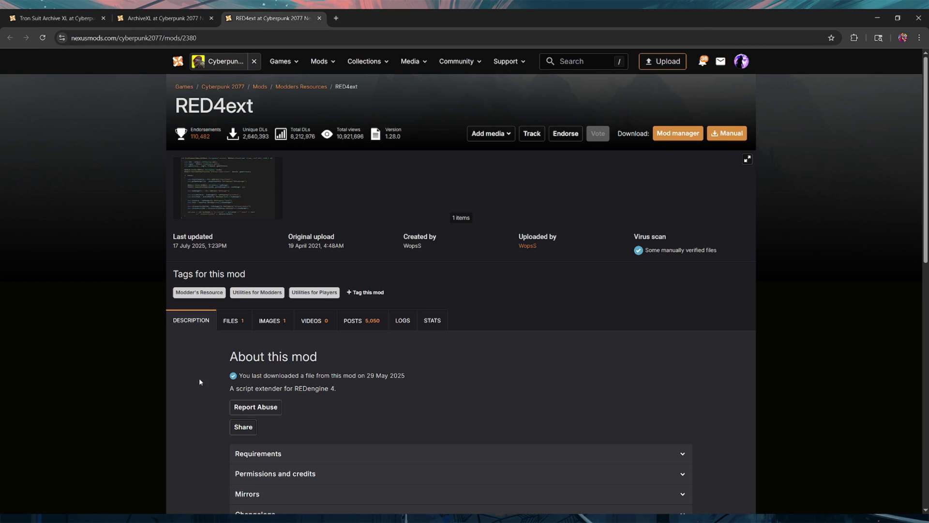
pyautogui.scroll(-2, 199, 378)
pyautogui.click(244, 385)
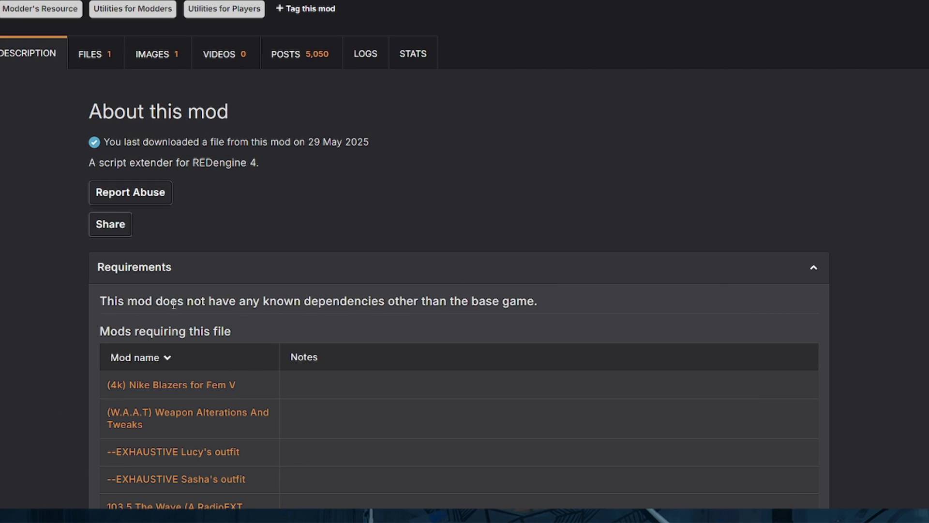
pyautogui.moveTo(127, 301); pyautogui.dragTo(445, 301)
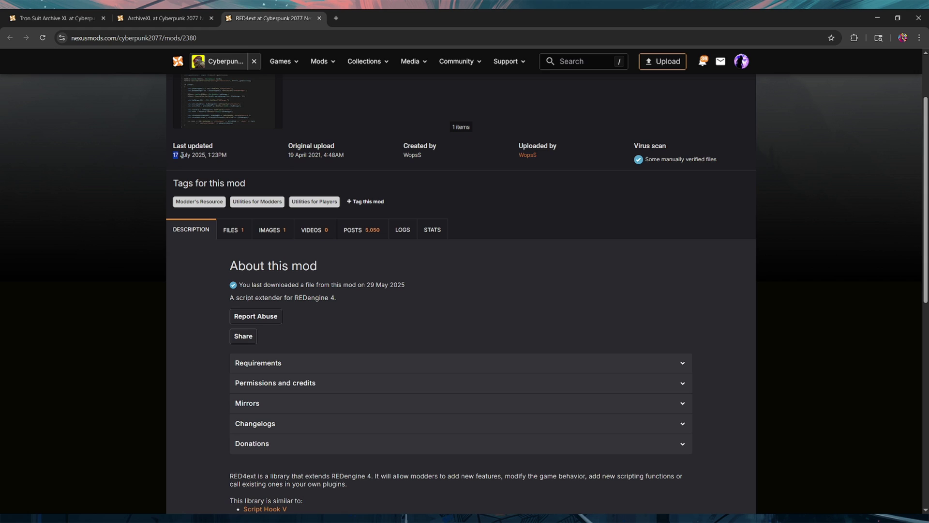
pyautogui.moveTo(173, 155); pyautogui.dragTo(208, 156)
pyautogui.click(189, 293)
pyautogui.click(230, 231)
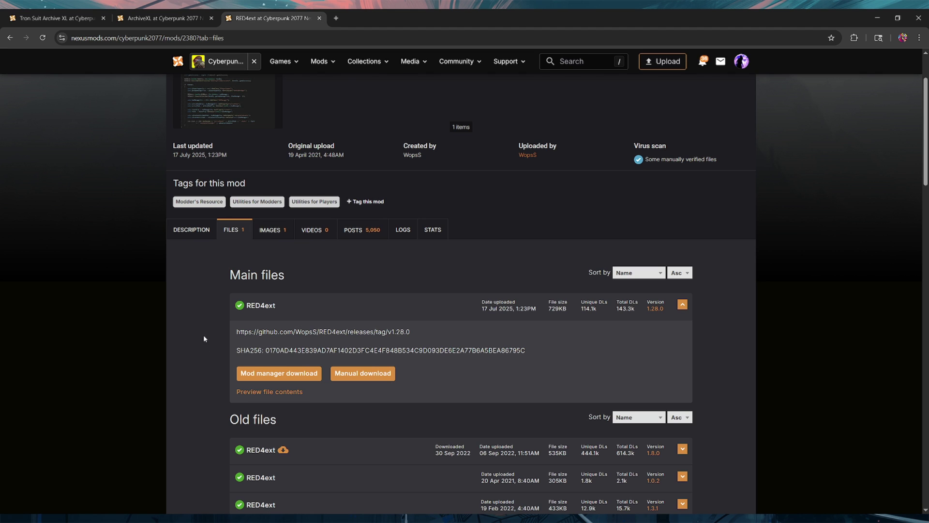
pyautogui.click(288, 372)
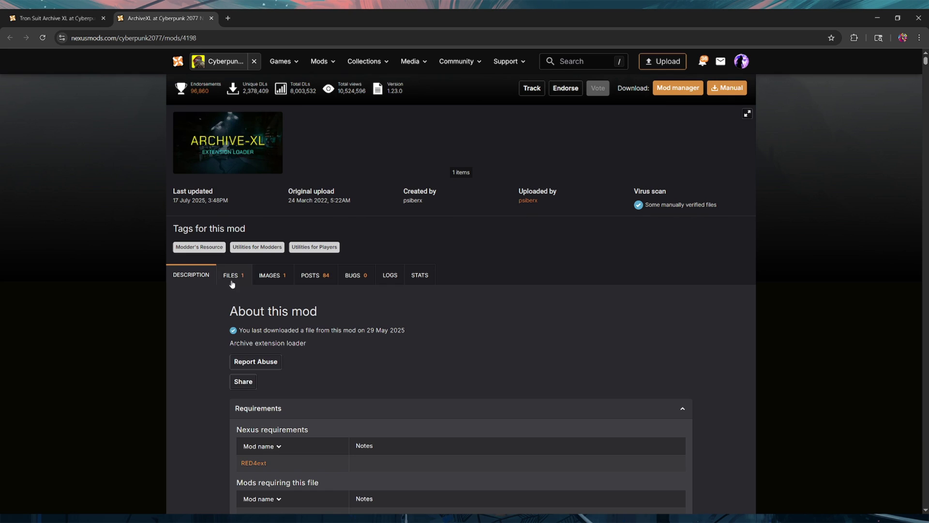
# Send the ArchiveXL 1.24.0 main file to Vortex through Mod manager download
pyautogui.click(232, 276)
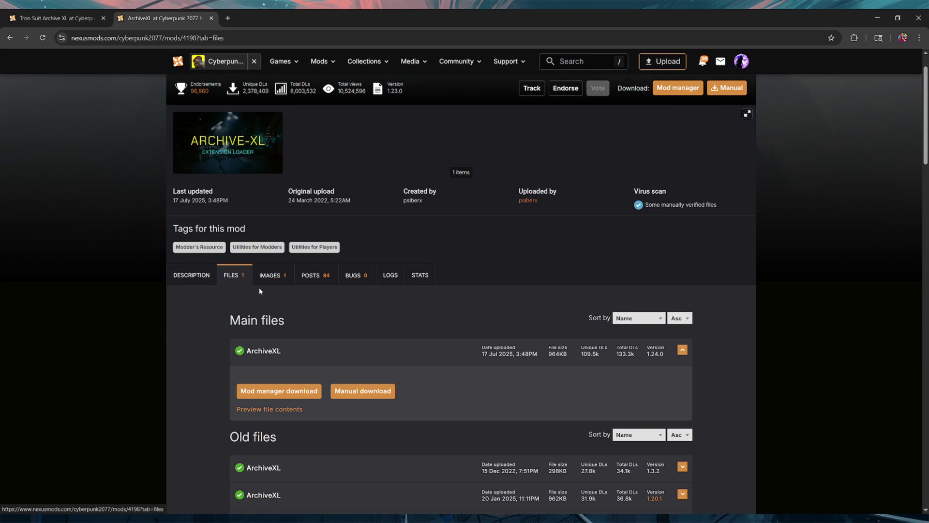
pyautogui.click(292, 392)
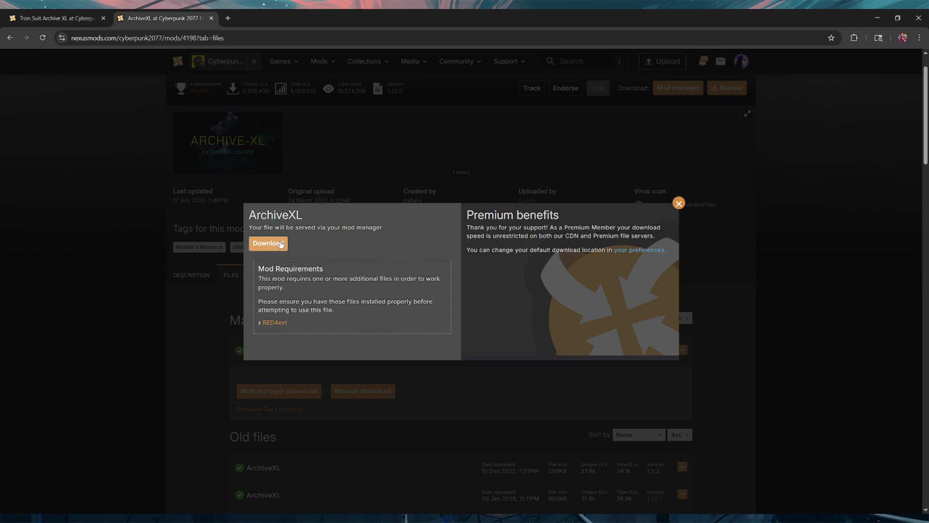
pyautogui.click(280, 243)
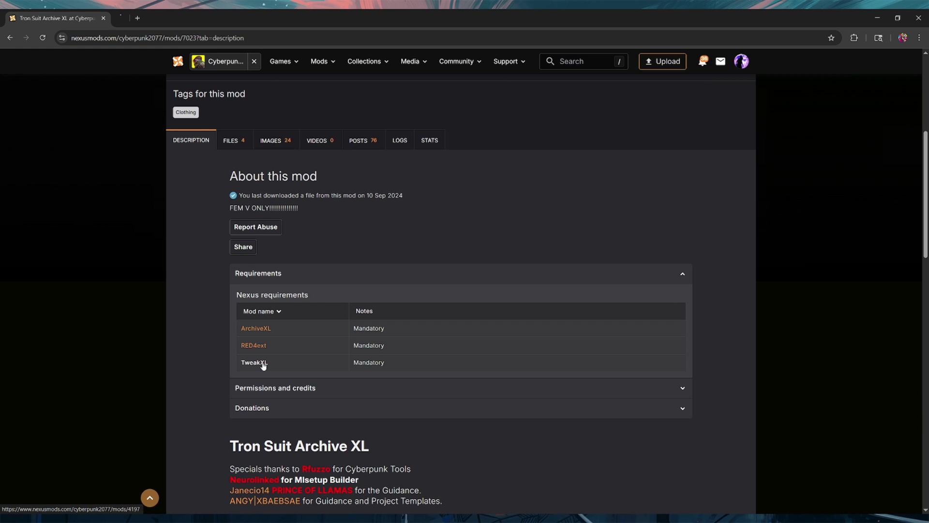
# Send TweakXL 1.11.0 to Vortex using its Mod manager download from the Files list
pyautogui.hotkey('ctrl', 'Tab')
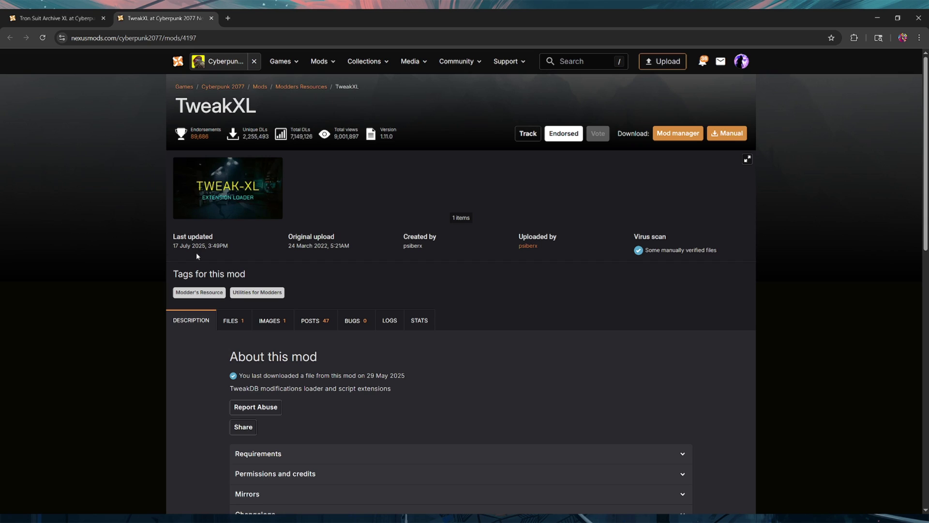
pyautogui.scroll(-5, 200, 375)
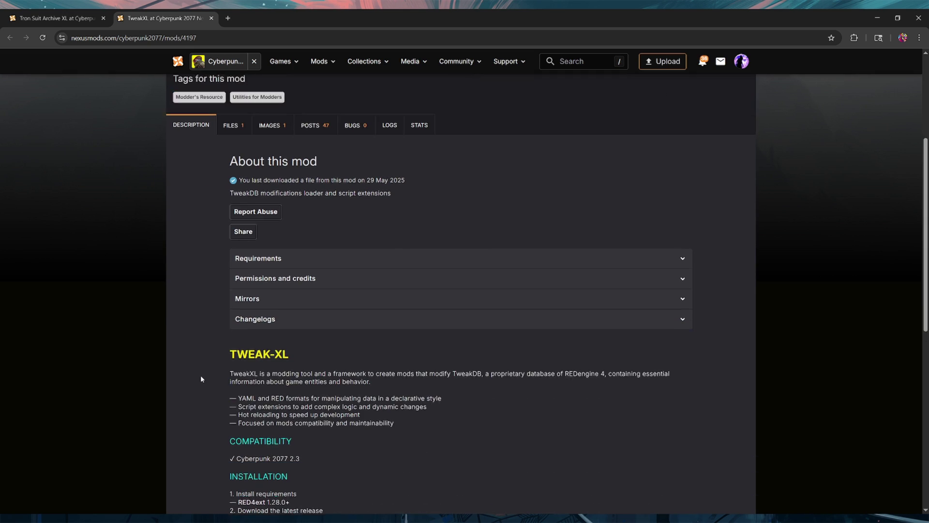
pyautogui.moveTo(231, 417); pyautogui.dragTo(307, 426)
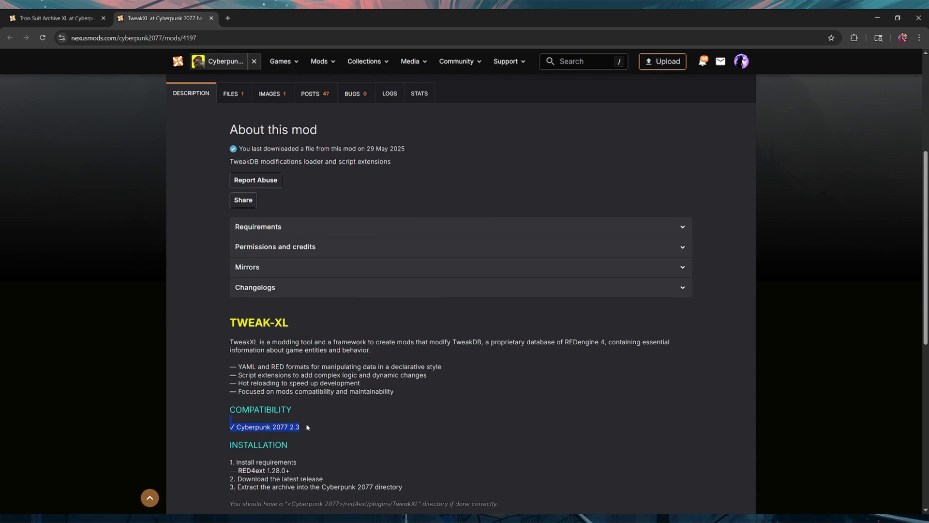
pyautogui.scroll(5, 306, 423)
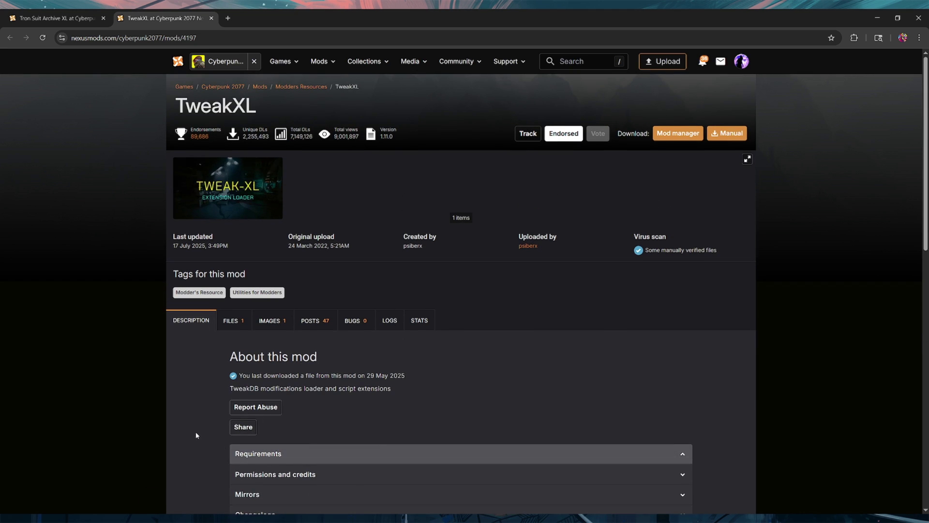
pyautogui.click(254, 451)
pyautogui.scroll(-2, 194, 422)
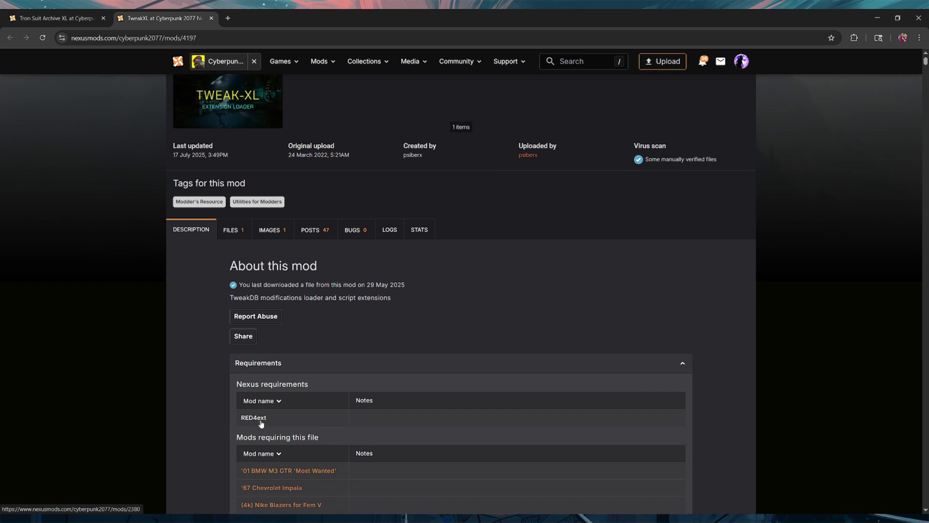
pyautogui.click(242, 230)
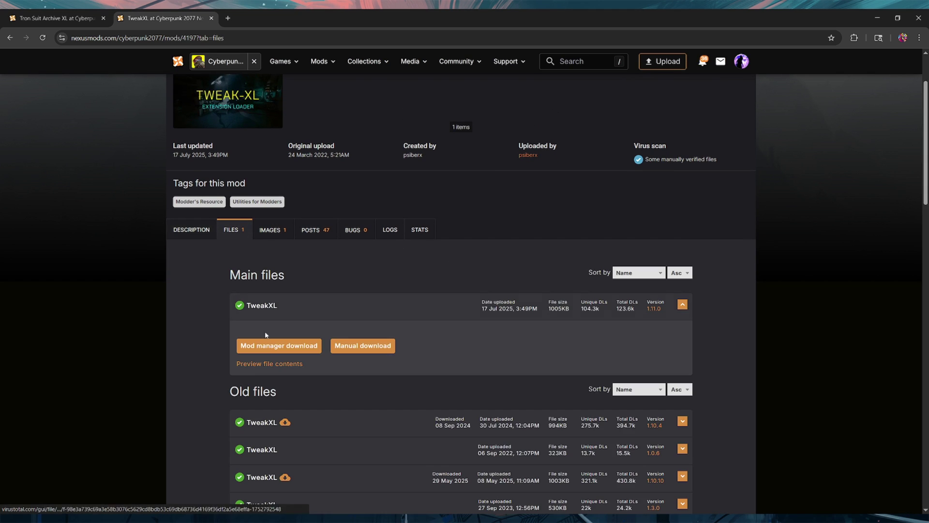
pyautogui.click(266, 344)
pyautogui.click(282, 251)
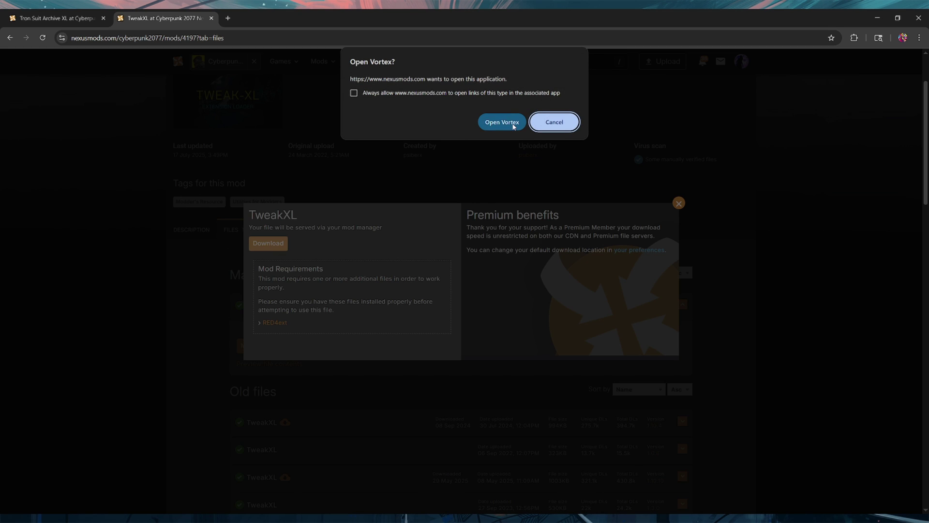
pyautogui.hotkey('ctrl', 'w')
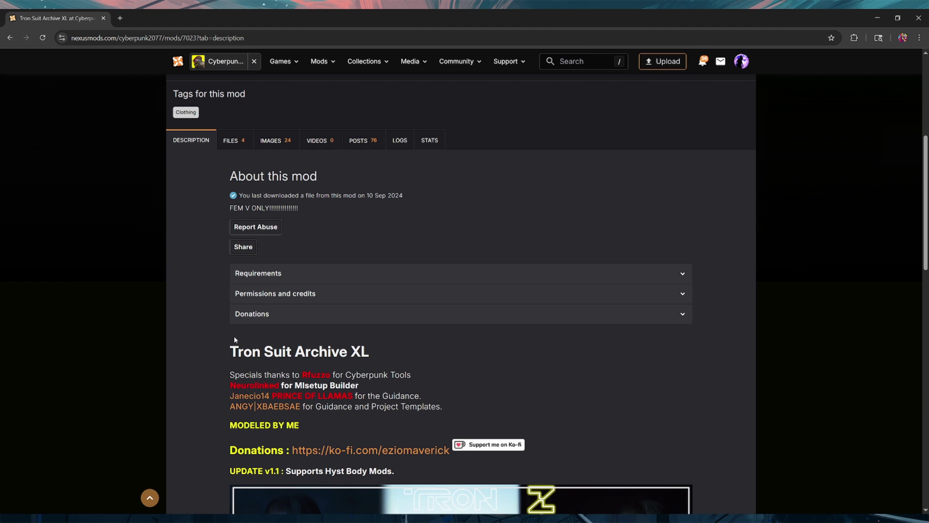
# Manually download the Tron Suit Archive XL .rar and move it to the desktop
pyautogui.scroll(3, 227, 334)
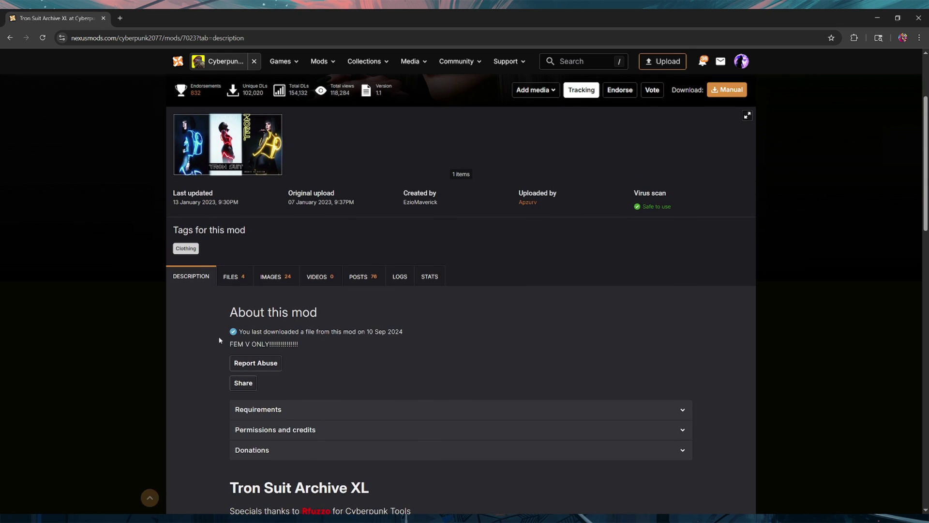
pyautogui.click(233, 281)
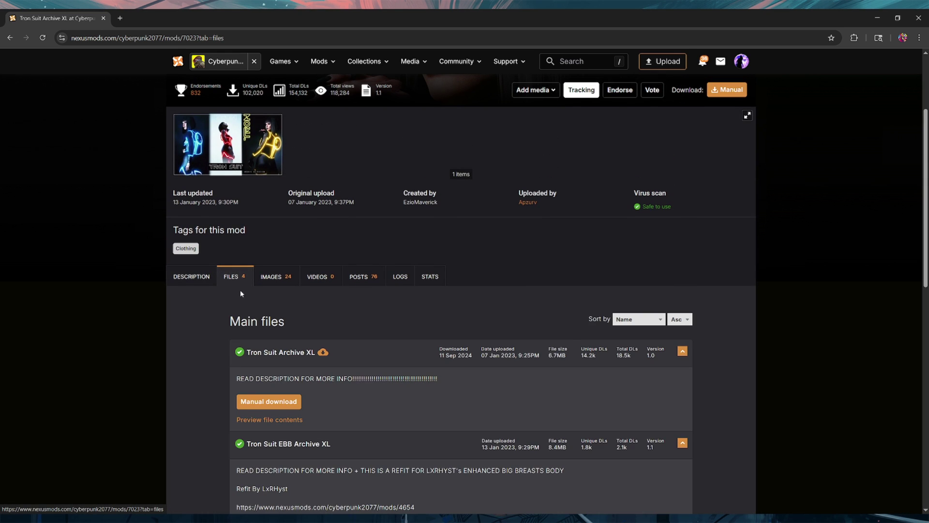
pyautogui.click(274, 400)
pyautogui.click(267, 198)
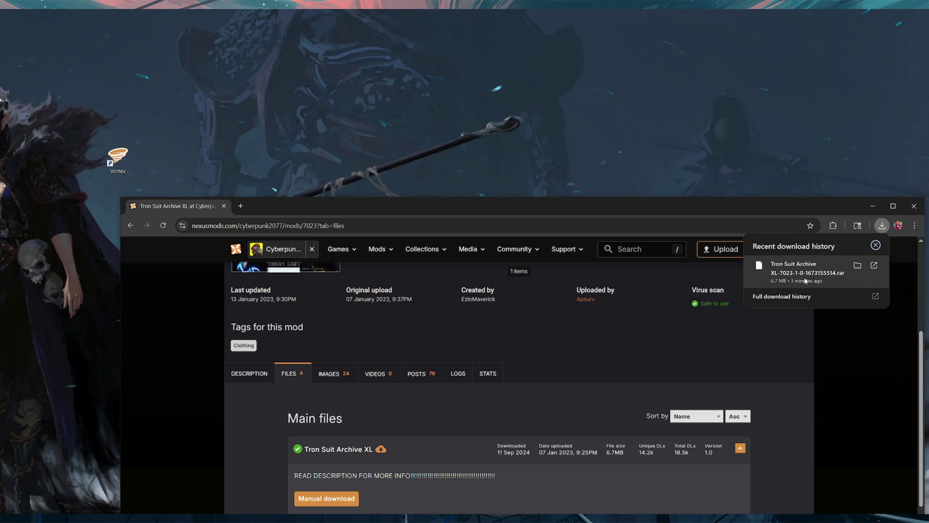
pyautogui.moveTo(805, 269); pyautogui.dragTo(392, 245)
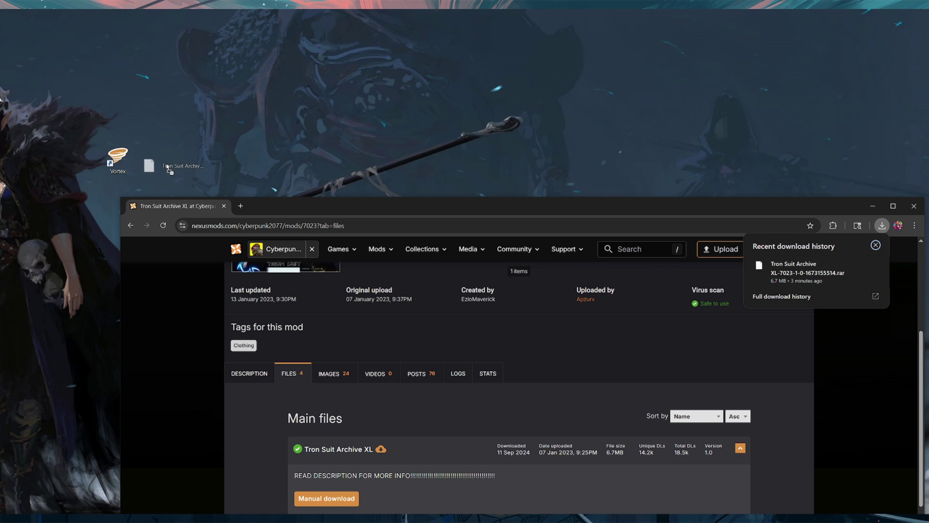
# Place the Tron Suit rar beside Vortex and extract it with 7-Zip into its own folder
pyautogui.moveTo(167, 167); pyautogui.dragTo(184, 165)
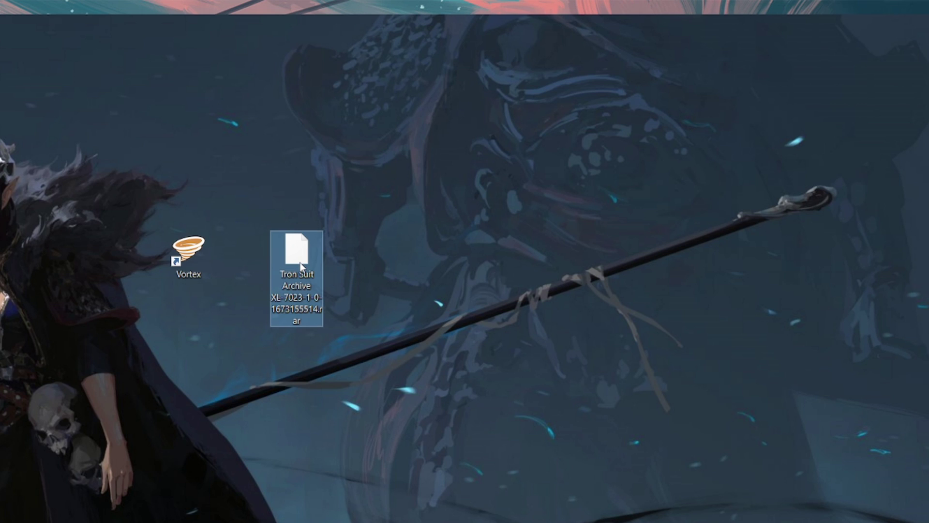
pyautogui.rightClick(301, 263)
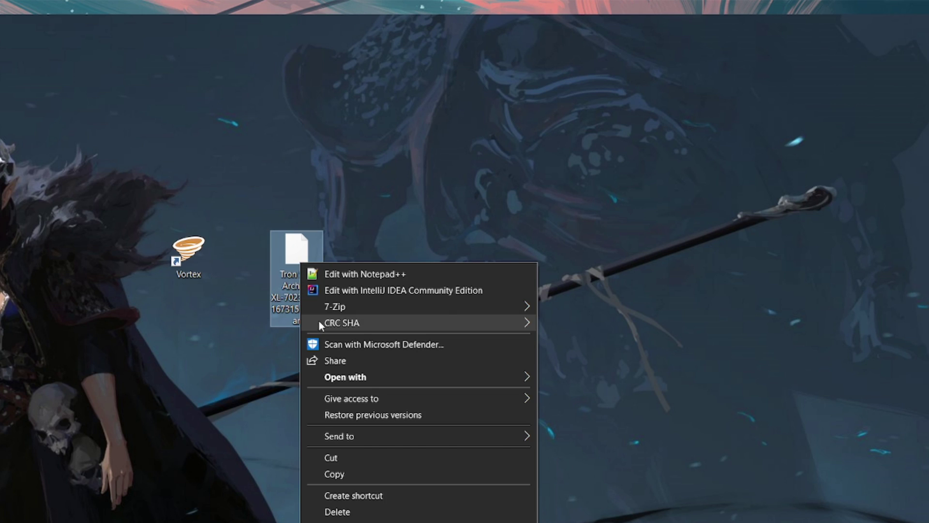
pyautogui.moveTo(329, 309)
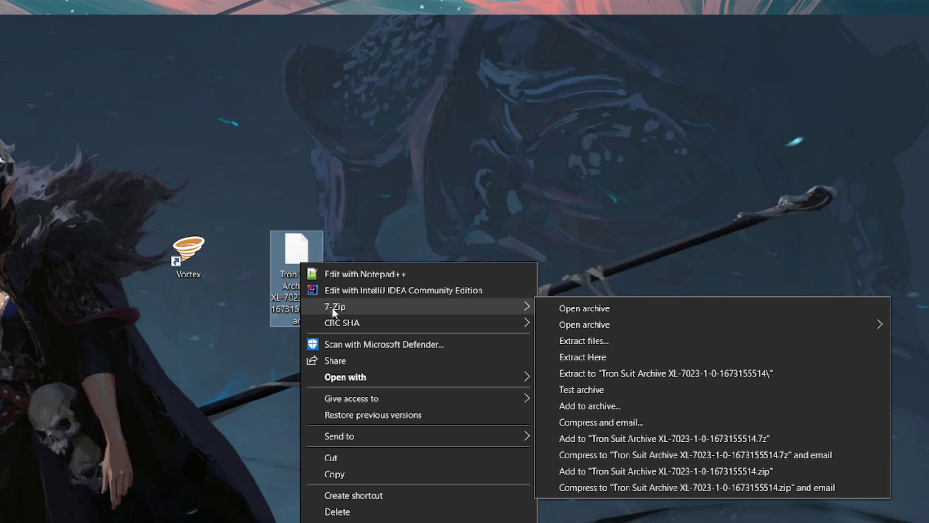
pyautogui.click(601, 372)
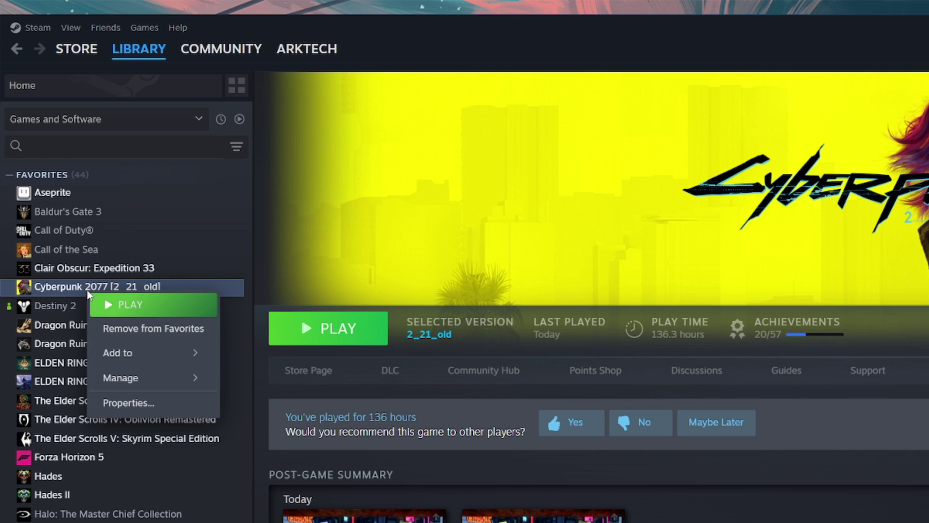
# Browse Cyberpunk 2077's installed files from its Steam Properties to open the install folder
pyautogui.click(128, 402)
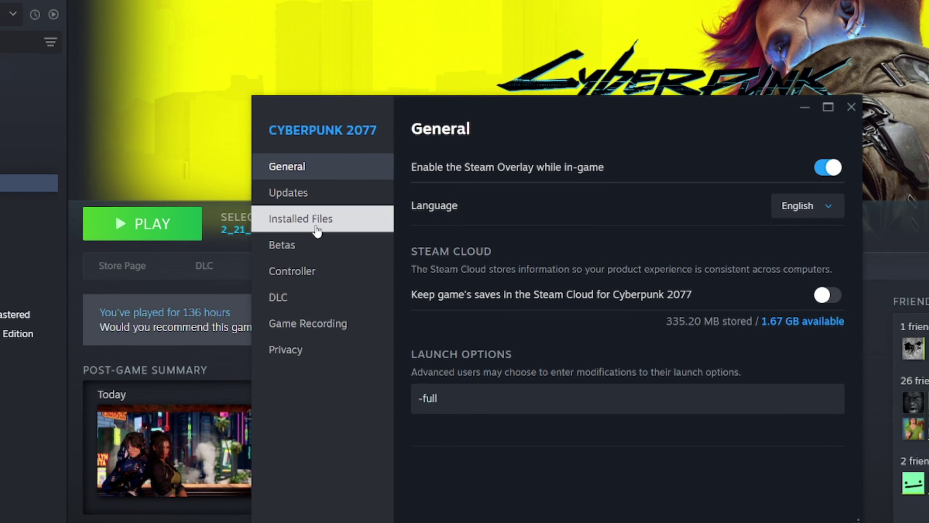
pyautogui.click(487, 322)
pyautogui.click(806, 169)
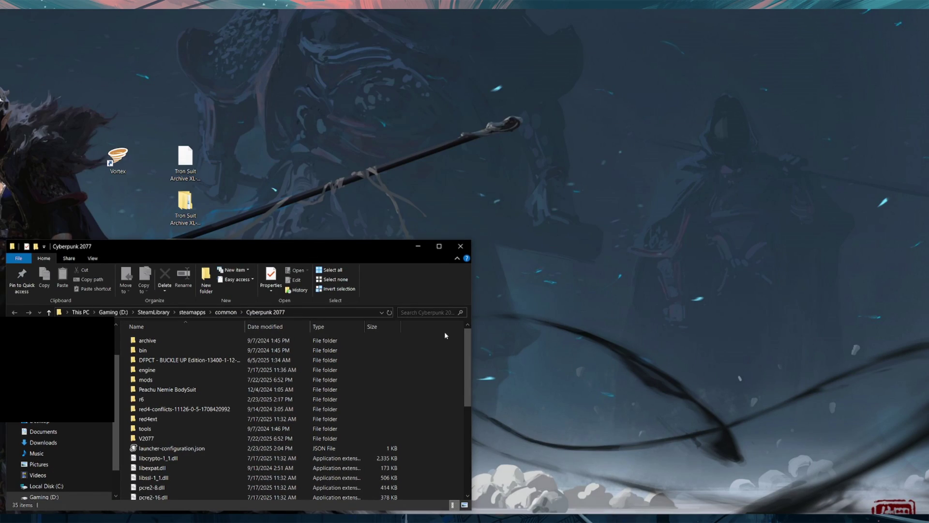
# Open the extracted Tron Suit folder and arrange it beside the game folder
pyautogui.moveTo(474, 328); pyautogui.dragTo(420, 329)
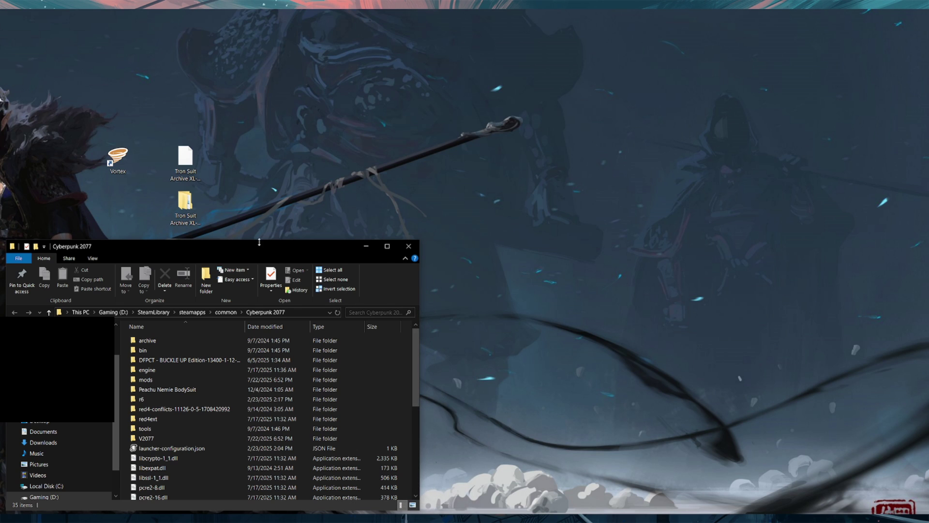
pyautogui.click(180, 209)
pyautogui.doubleClick(180, 209)
pyautogui.moveTo(204, 17); pyautogui.dragTo(694, 248)
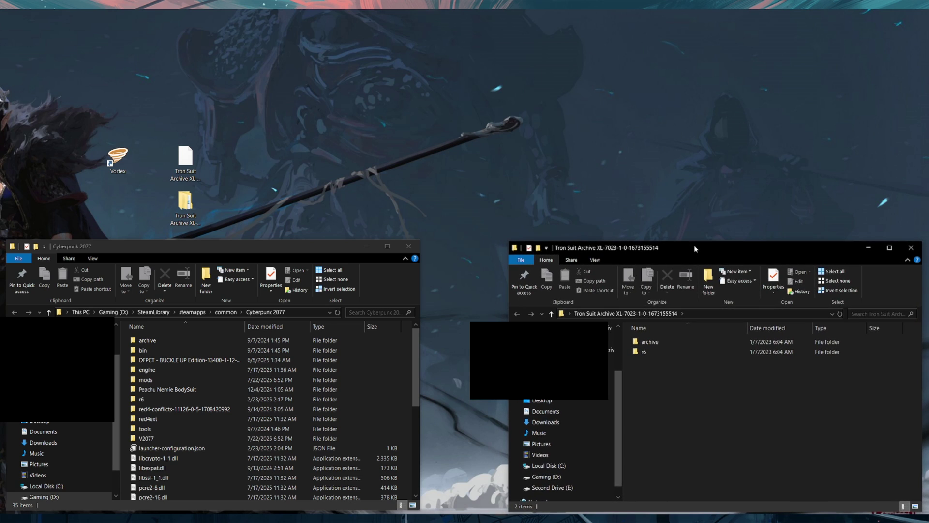
pyautogui.moveTo(419, 323); pyautogui.dragTo(471, 339)
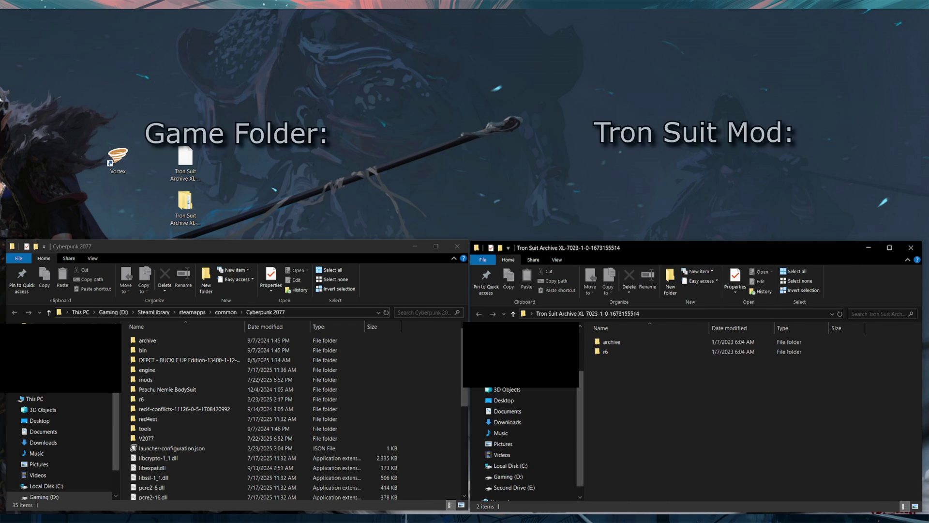
# Copy the mod's archive and r6 folders into the Cyberpunk 2077 game folder
pyautogui.click(604, 342)
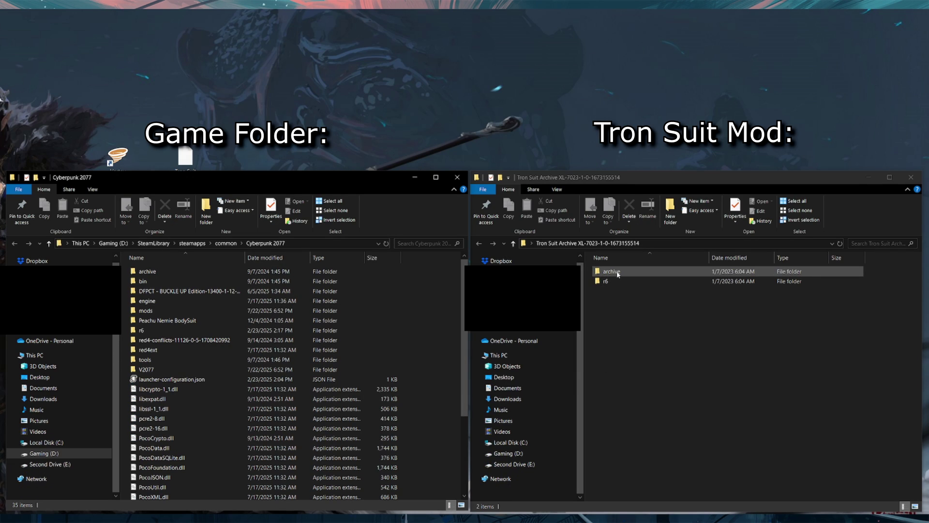
pyautogui.click(179, 267)
pyautogui.click(155, 272)
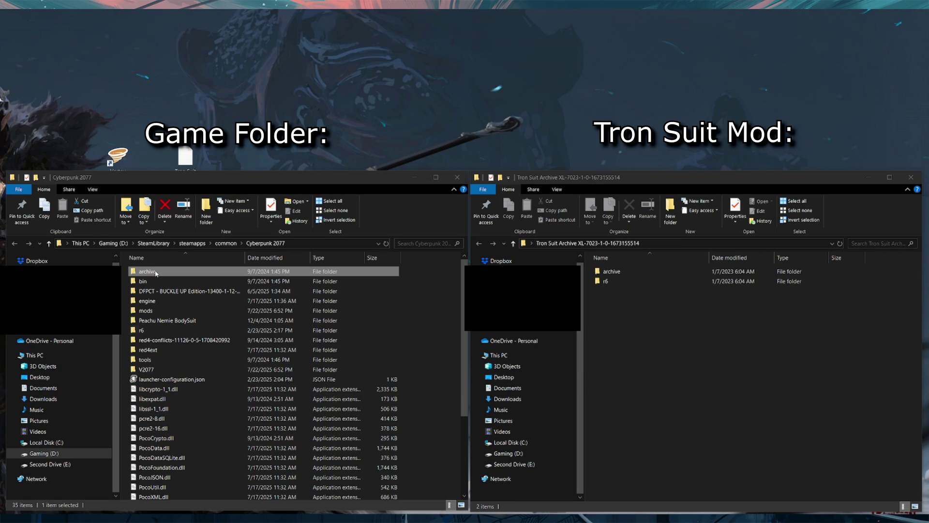
pyautogui.click(154, 332)
pyautogui.click(607, 300)
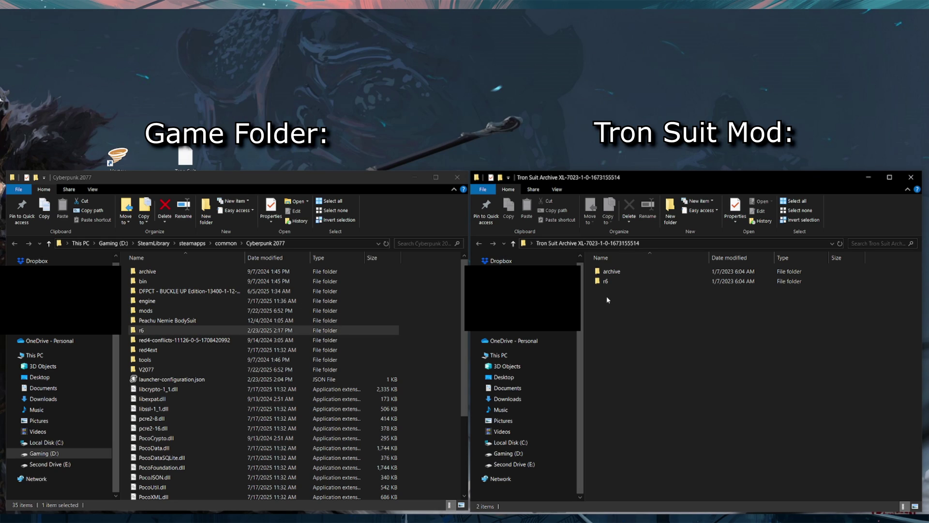
pyautogui.moveTo(607, 296); pyautogui.dragTo(434, 299)
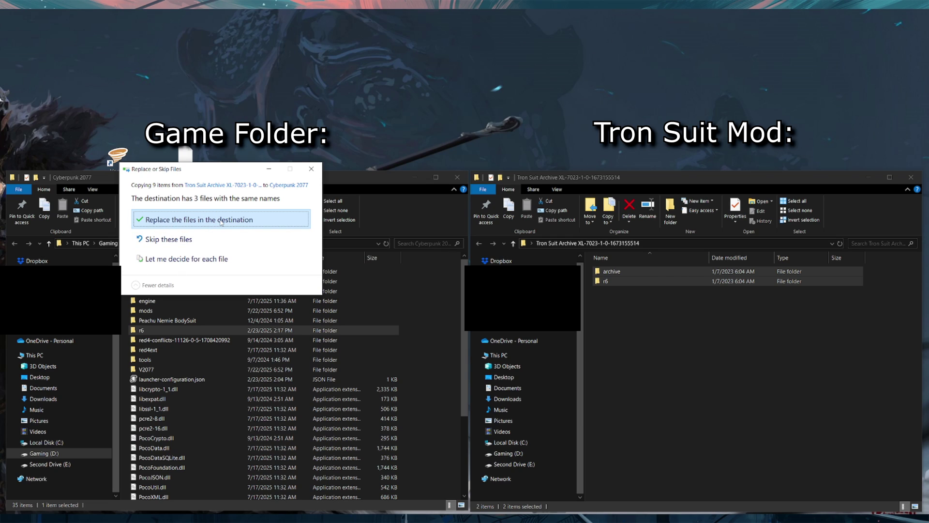
pyautogui.click(310, 173)
# Open the mod's archive\pc\mod folder and select both Tron Suit files
pyautogui.doubleClick(626, 271)
pyautogui.doubleClick(629, 271)
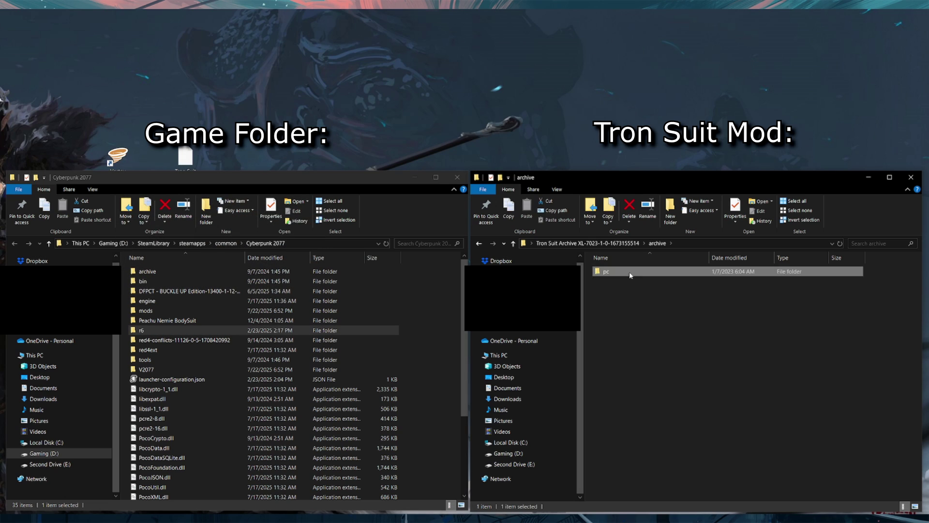
pyautogui.doubleClick(629, 272)
pyautogui.hotkey('ctrl', 'a')
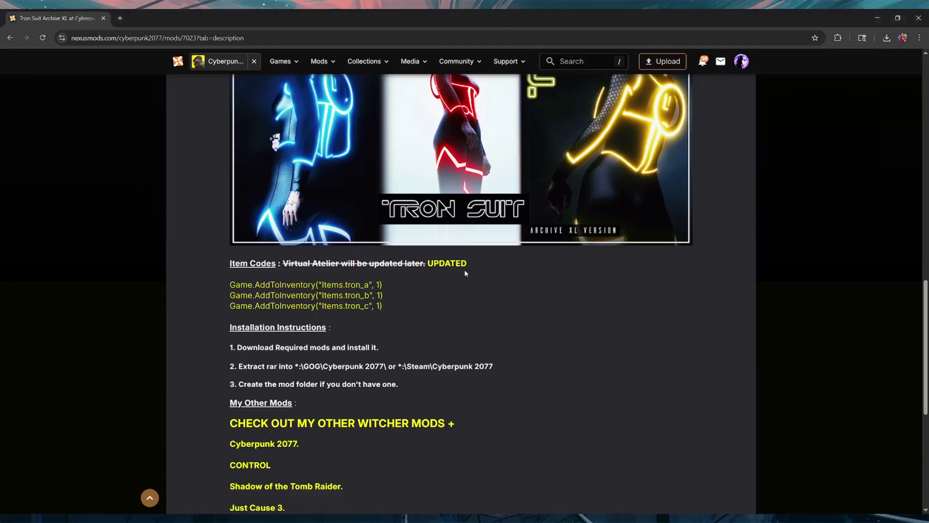
# Look up the Tron Suit item codes, leaving Cyberpunk 2077's pause menu open
pyautogui.scroll(1, 230, 330)
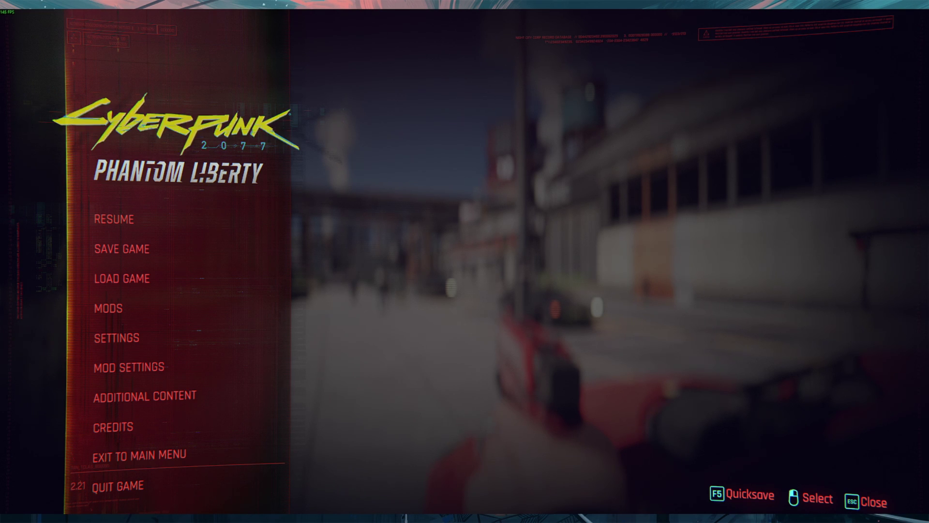
# Run Game.AddToInventory("Items.tron_a", 1) in the Cyber Engine Tweaks console, then resume play
pyautogui.press('`')
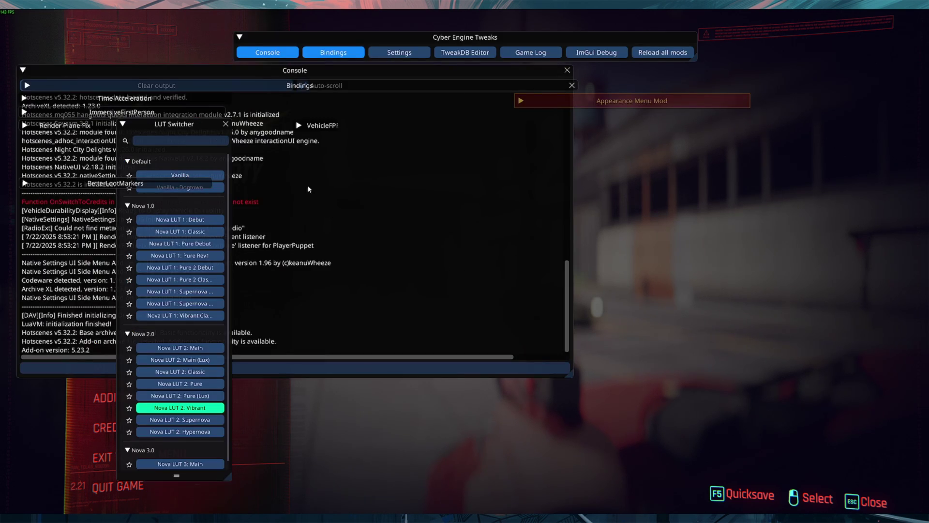
pyautogui.click(235, 69)
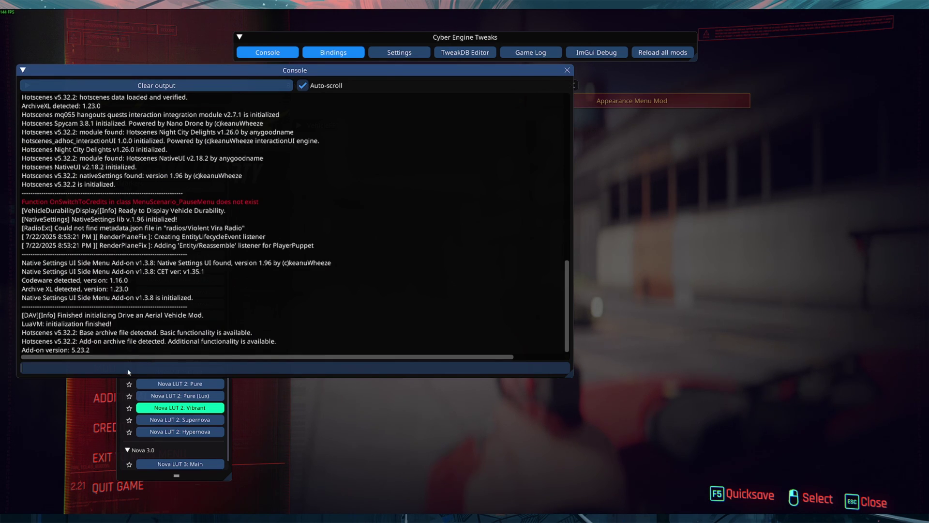
pyautogui.write('Game.AddToInventory("Items.tron_a", 1)')
pyautogui.press('Return')
pyautogui.press('`')
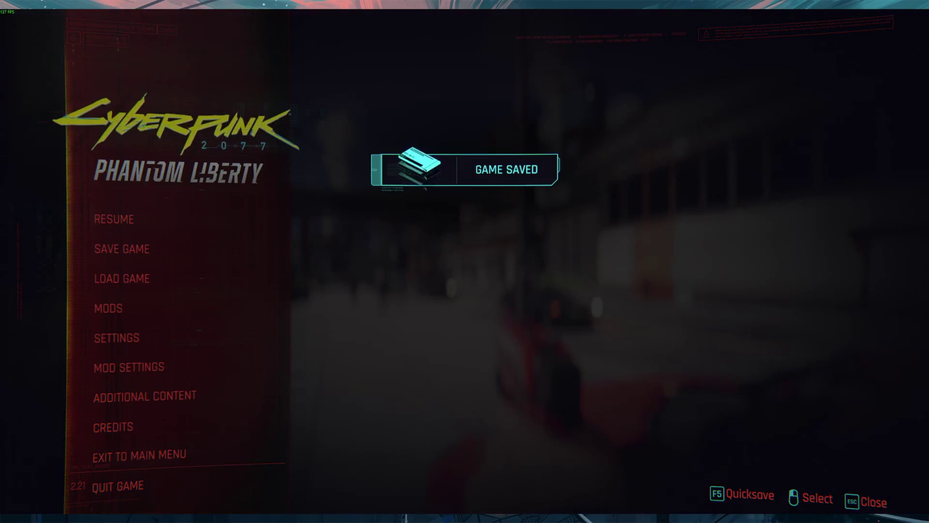
pyautogui.press('Escape')
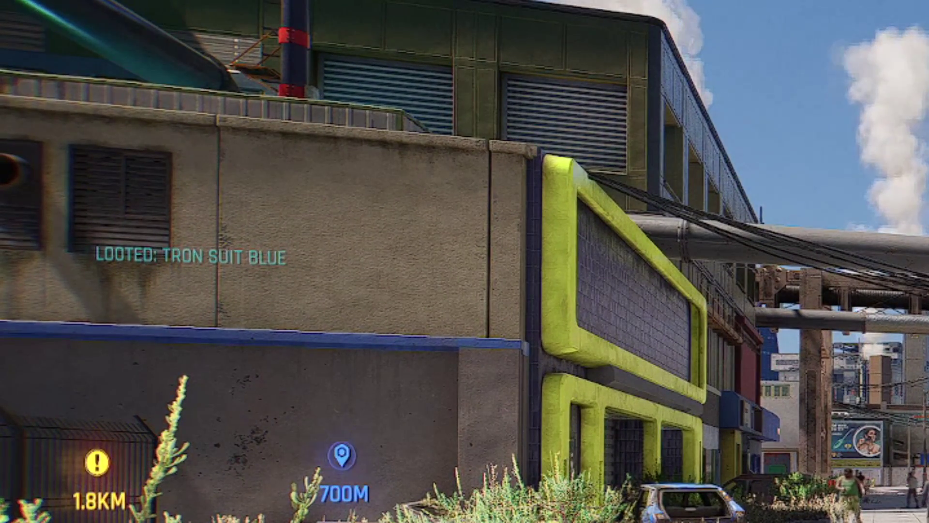
# Equip the Tron Suit Blue in the inventory's Torso / Inner clothing slot
pyautogui.press('i')
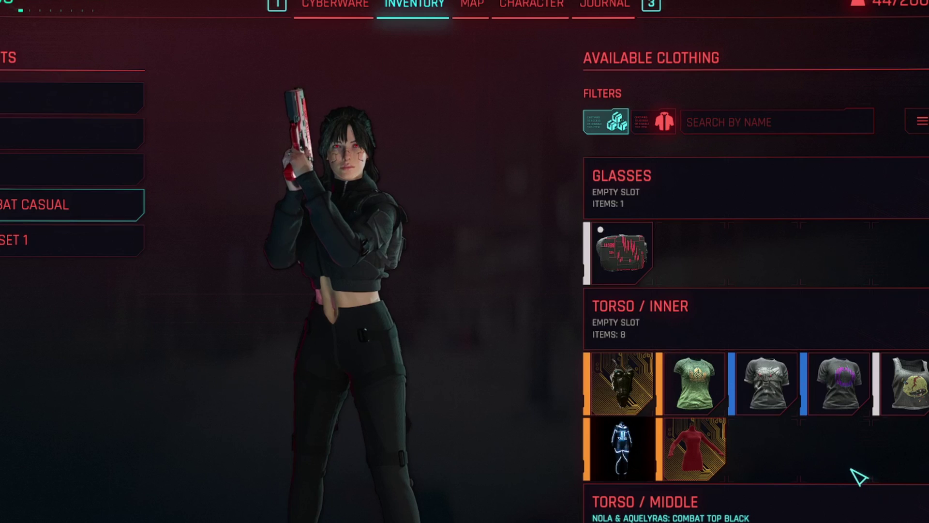
pyautogui.click(611, 443)
pyautogui.scroll(-5, 611, 443)
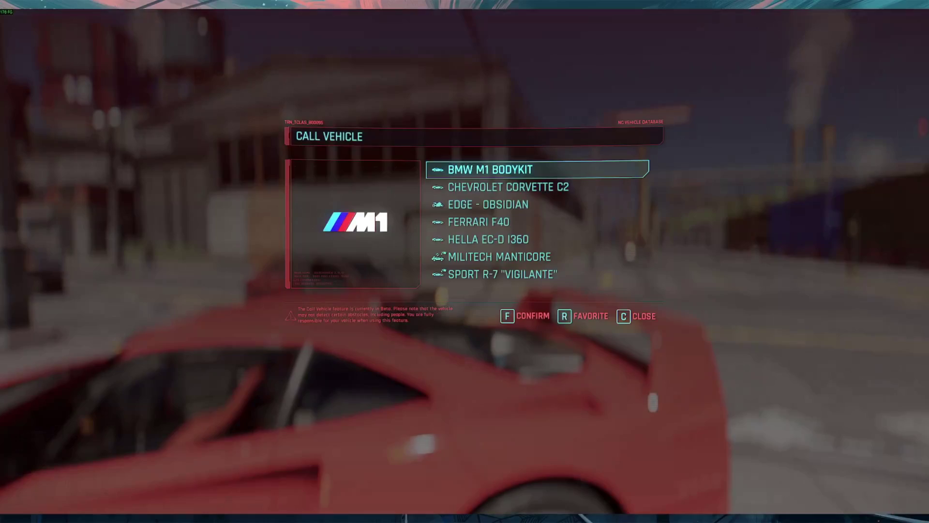
# Close the Call Vehicle menu, then highlight the answer text in the forum comment
pyautogui.press('f')
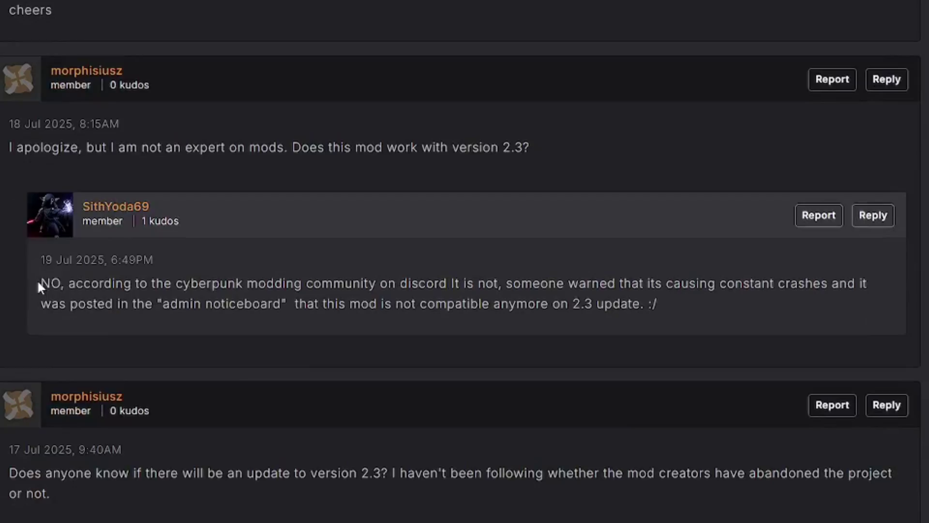
pyautogui.moveTo(37, 283); pyautogui.dragTo(667, 311)
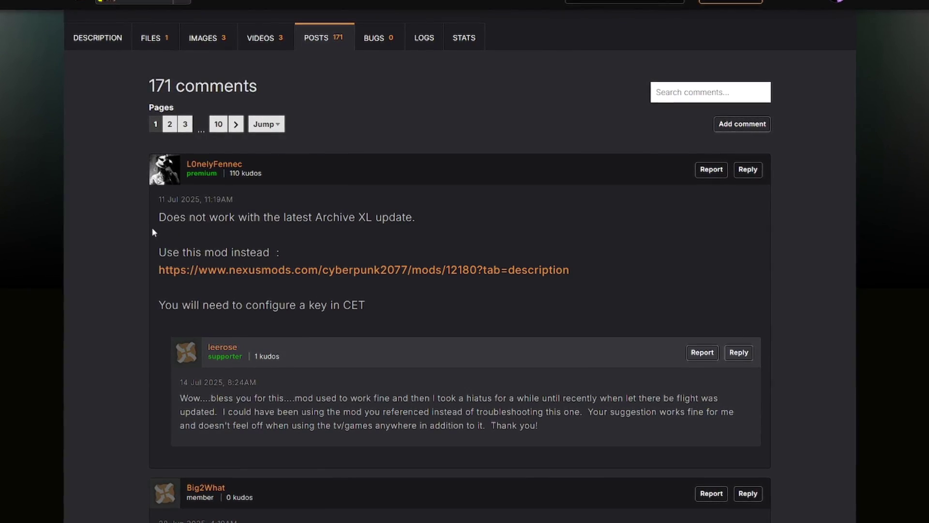
pyautogui.moveTo(157, 216); pyautogui.dragTo(416, 220)
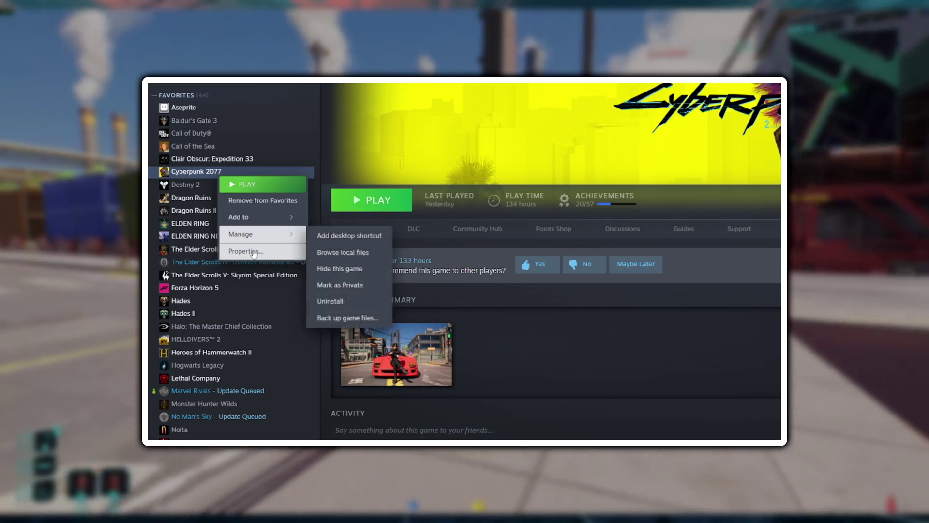
# Set Cyberpunk 2077's Steam beta participation to 2_21_old - Patch 2.21
pyautogui.click(253, 253)
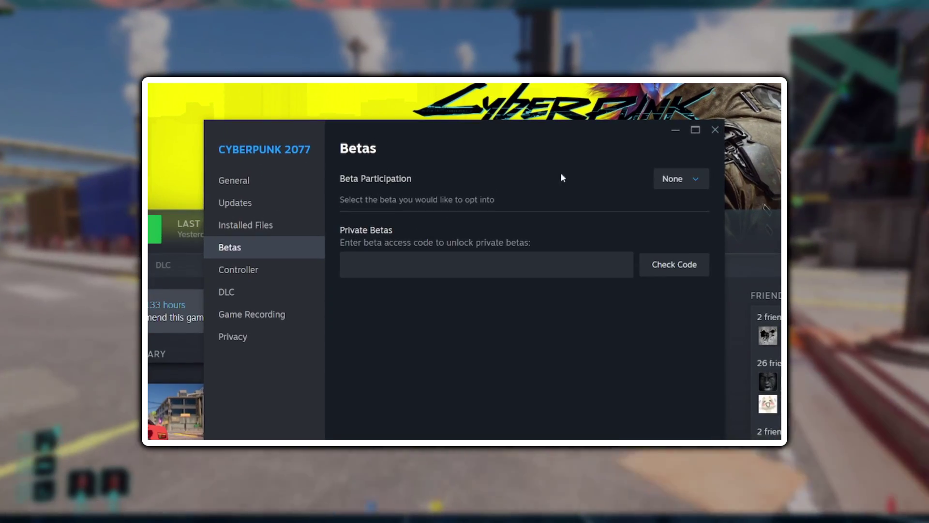
pyautogui.click(670, 180)
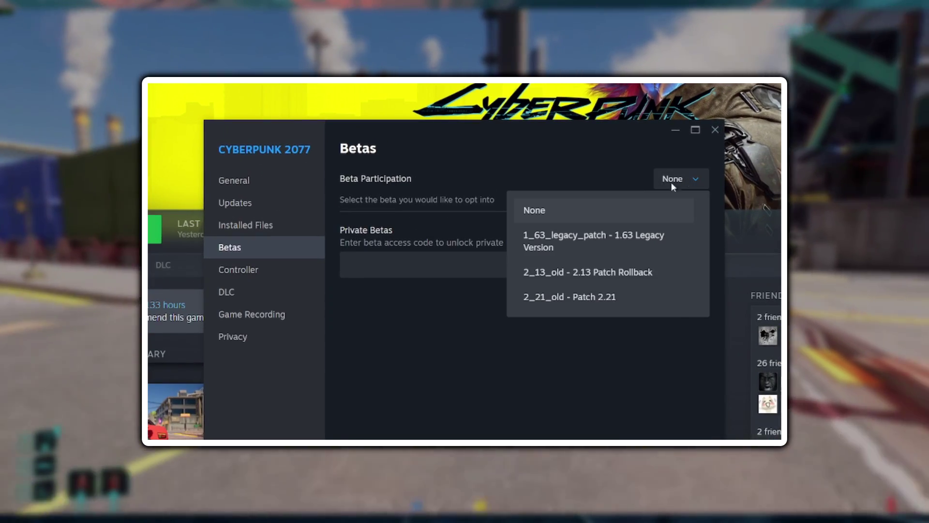
pyautogui.click(563, 303)
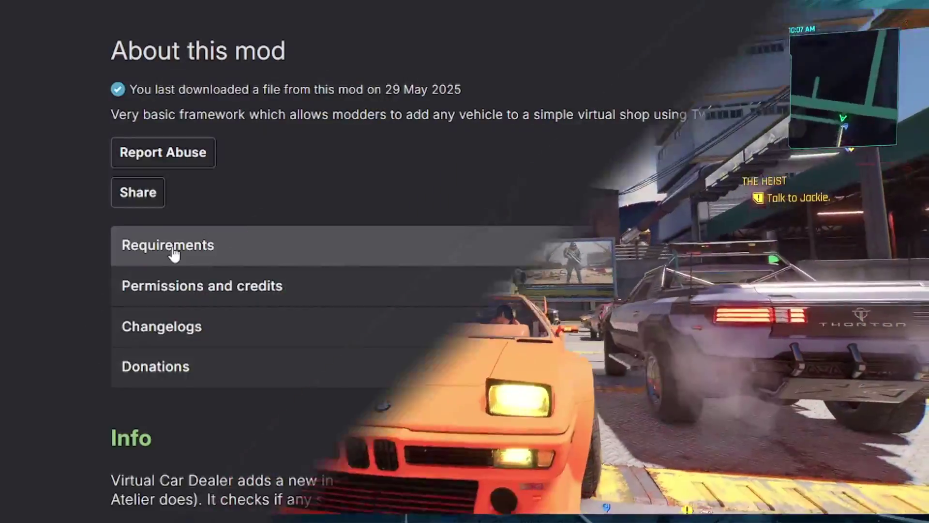
# Expand the requirements and highlight the Patch 2.3 compatibility note in the comments
pyautogui.click(194, 246)
pyautogui.scroll(-2, 83, 332)
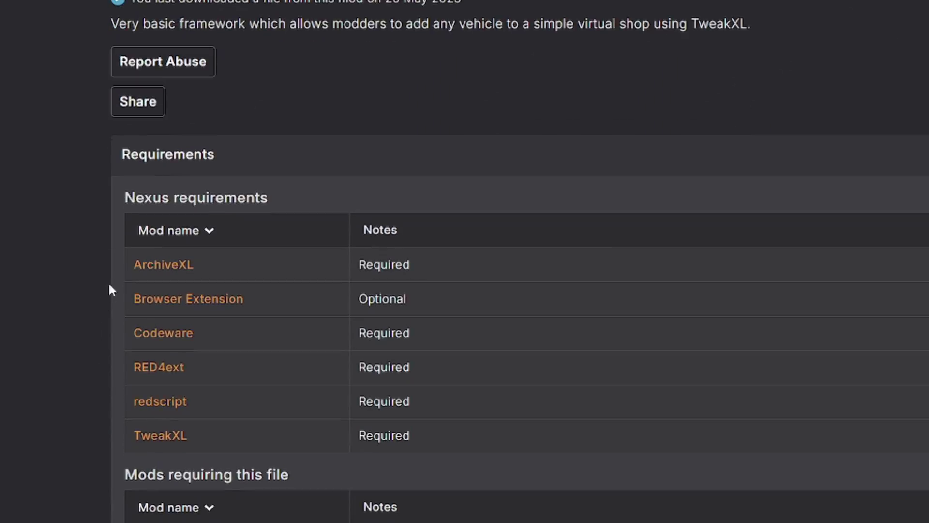
pyautogui.moveTo(129, 281); pyautogui.dragTo(216, 396)
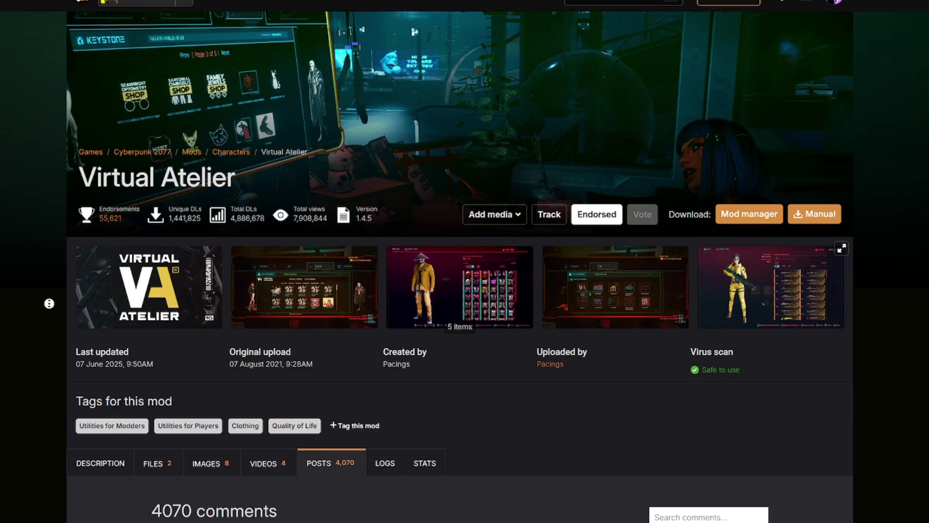
pyautogui.scroll(-5, 49, 310)
pyautogui.scroll(-10, 53, 418)
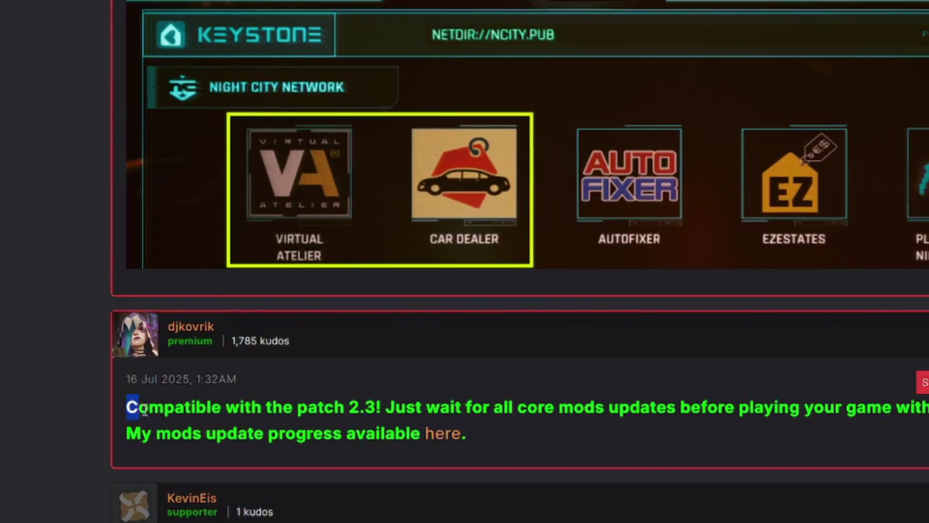
pyautogui.moveTo(144, 411); pyautogui.dragTo(364, 405)
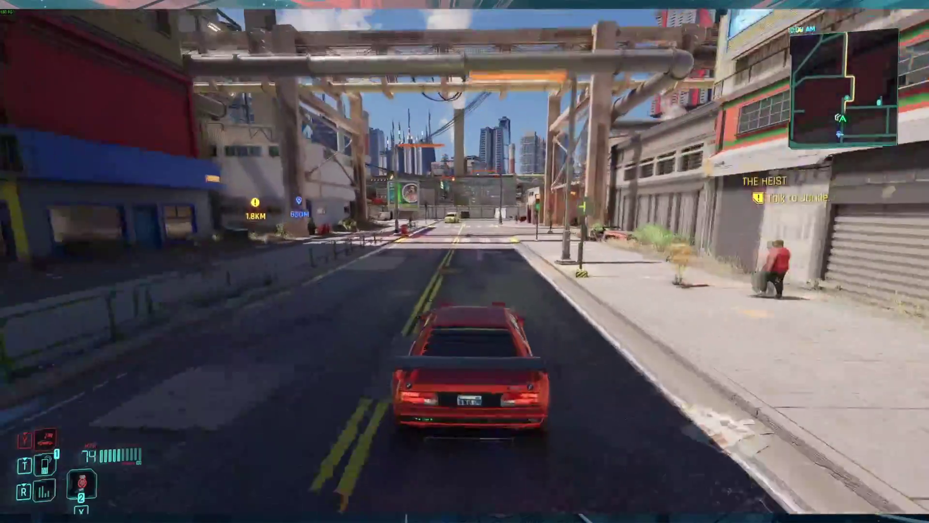
# Switch to first-person driving view, then list the mod's main files showing CET 1.36.0
pyautogui.press('v')
pyautogui.press('a')
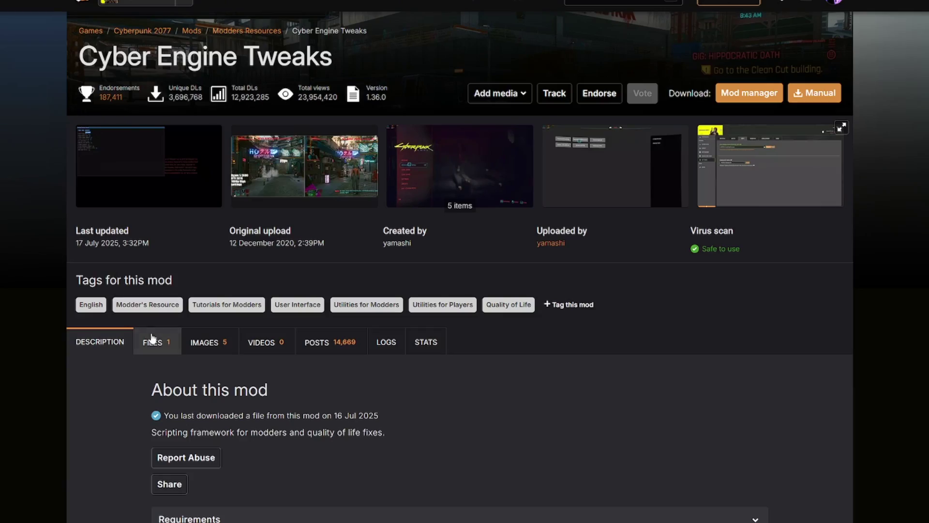
pyautogui.click(155, 338)
pyautogui.scroll(-3, 74, 370)
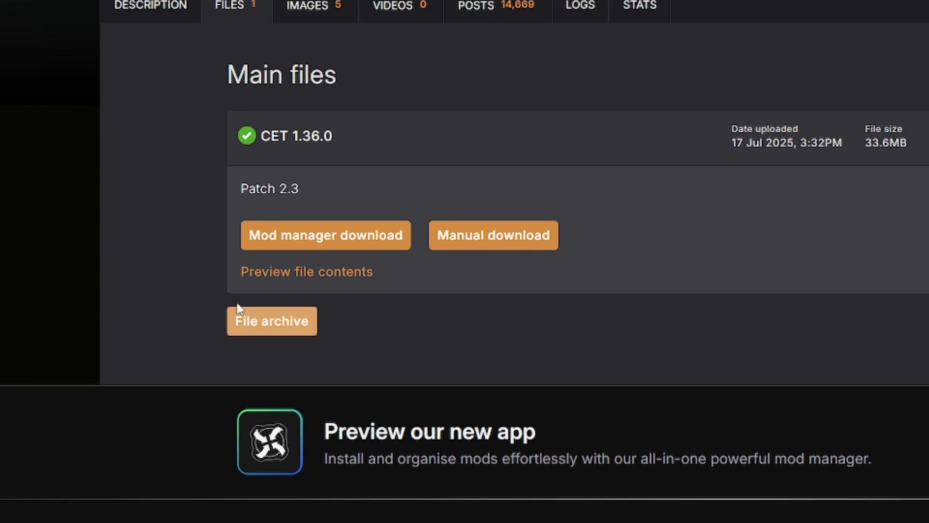
# Show the mod's archived files and scroll down to the Patch 2.21 release
pyautogui.click(238, 309)
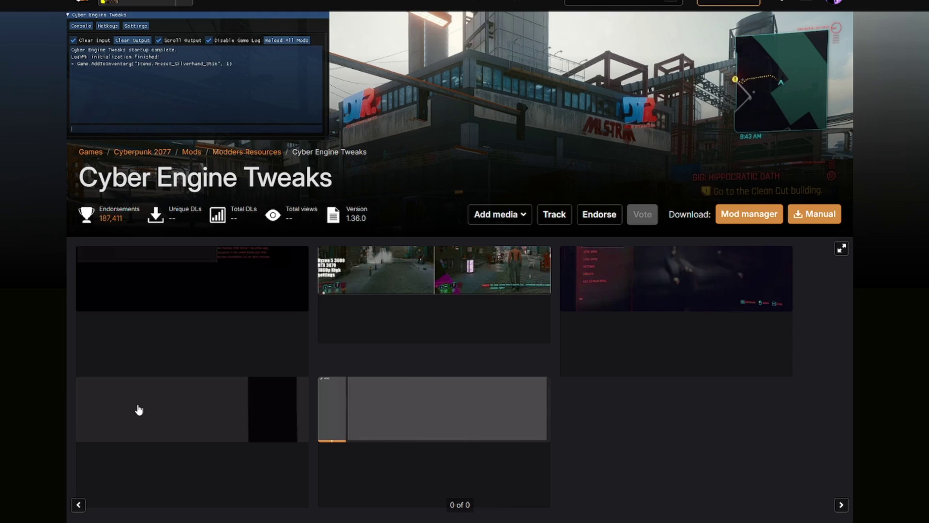
pyautogui.scroll(-6, 143, 395)
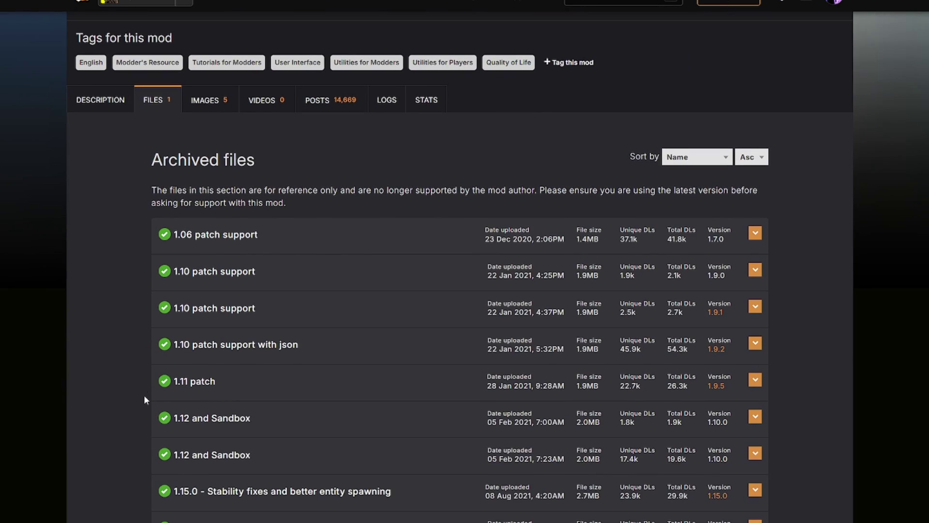
pyautogui.scroll(-5, 143, 394)
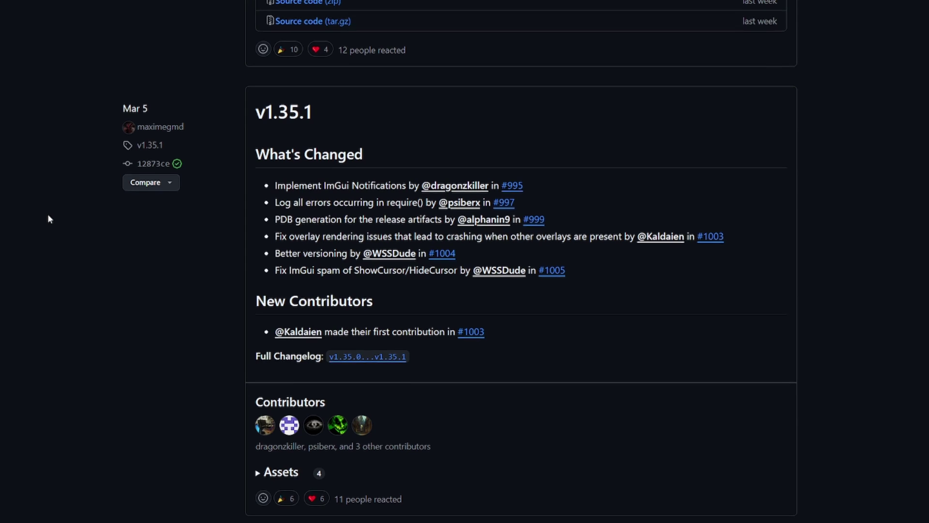
pyautogui.scroll(-8, 47, 216)
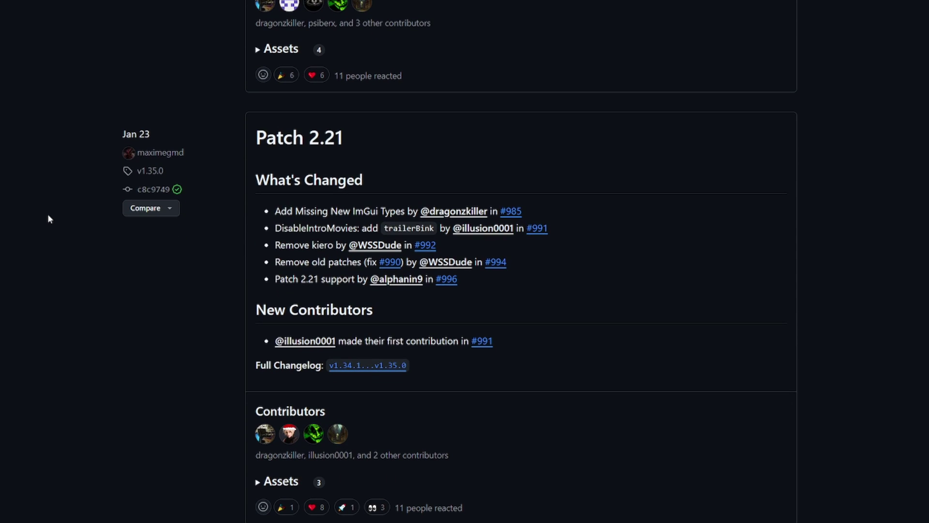
# Open the Patch 2.21 release and highlight its cet_1.35.0.zip asset
pyautogui.click(275, 140)
pyautogui.scroll(-5, 60, 205)
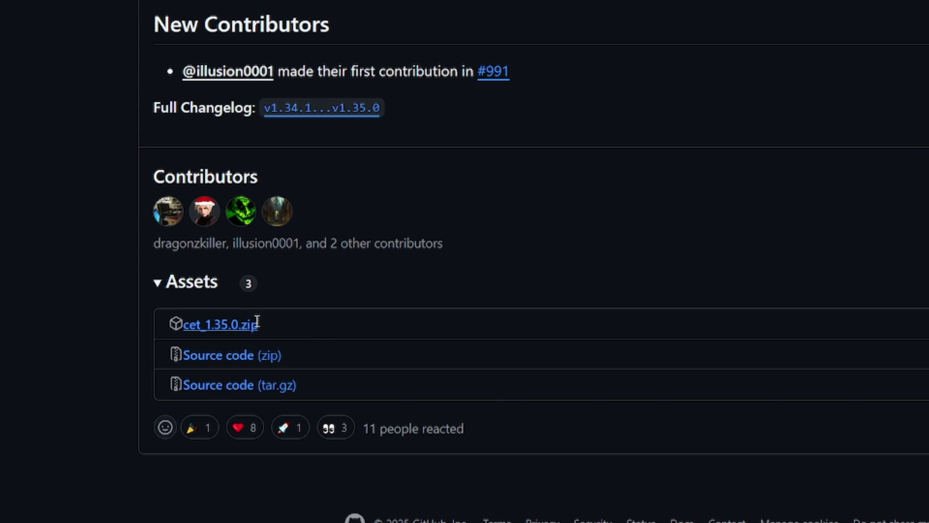
pyautogui.moveTo(257, 322); pyautogui.dragTo(119, 319)
pyautogui.click(343, 322)
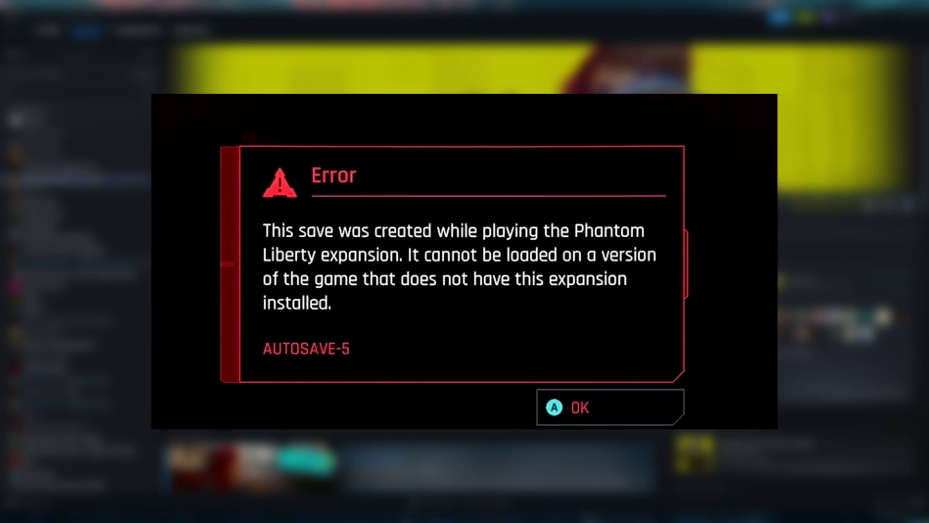